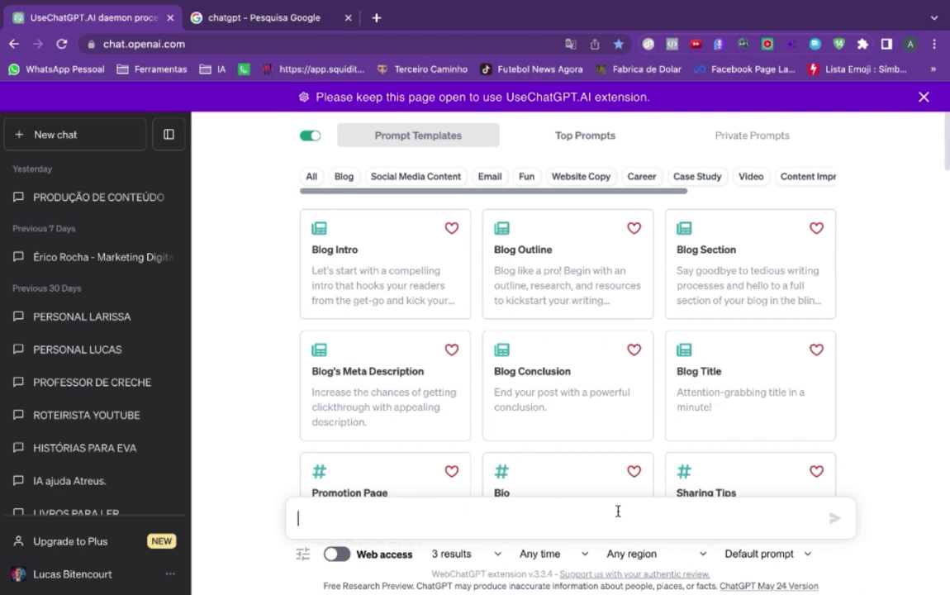
Step: Open ChatGPT through OpenAI's "Introducing ChatGPT" page from the Google results, dismissing the translation prompts
{"action": "left_click", "coordinate": [257, 17]}
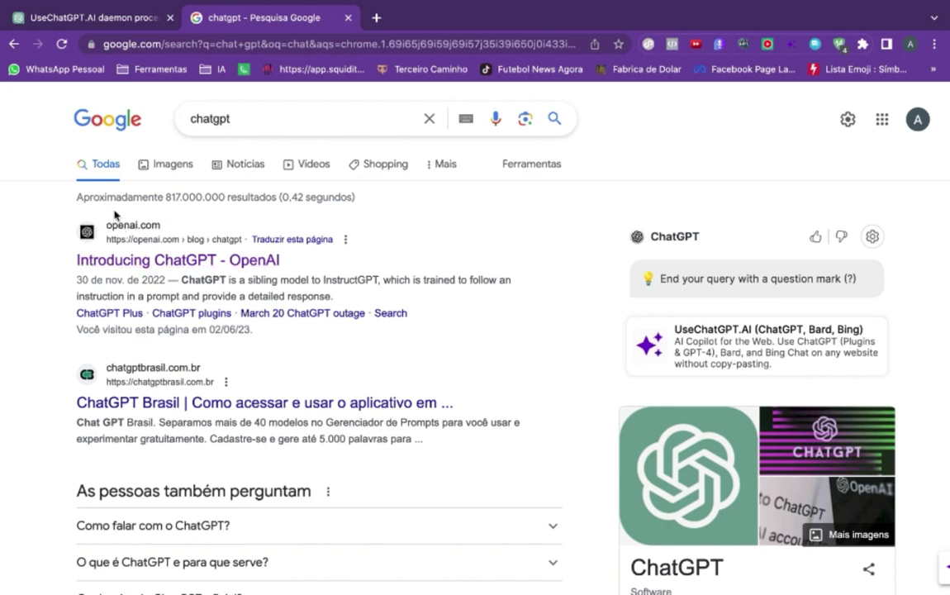
{"action": "left_click", "coordinate": [175, 264]}
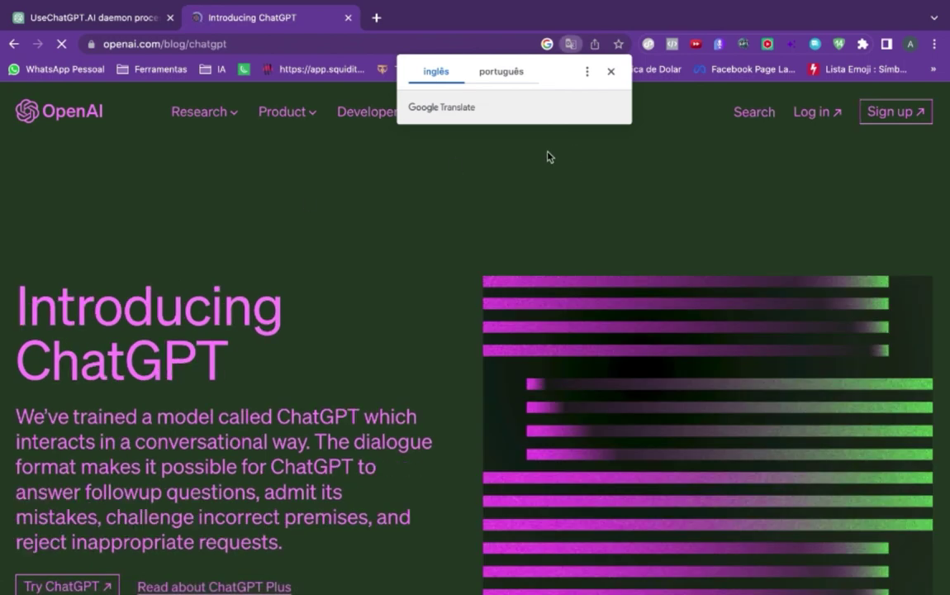
{"action": "left_click", "coordinate": [611, 71]}
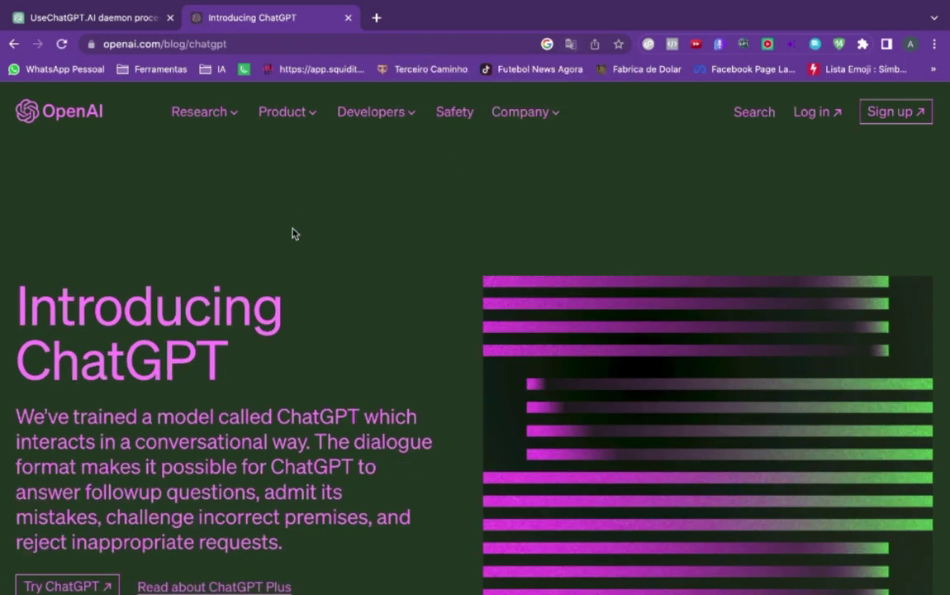
{"action": "scroll", "coordinate": [349, 266], "scroll_direction": "down", "scroll_amount": 2}
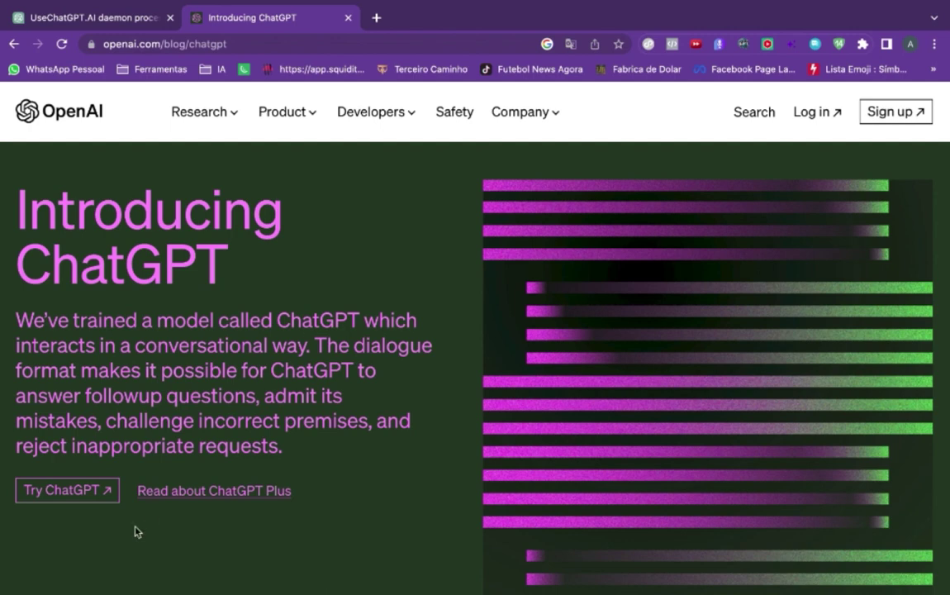
{"action": "left_click", "coordinate": [55, 490]}
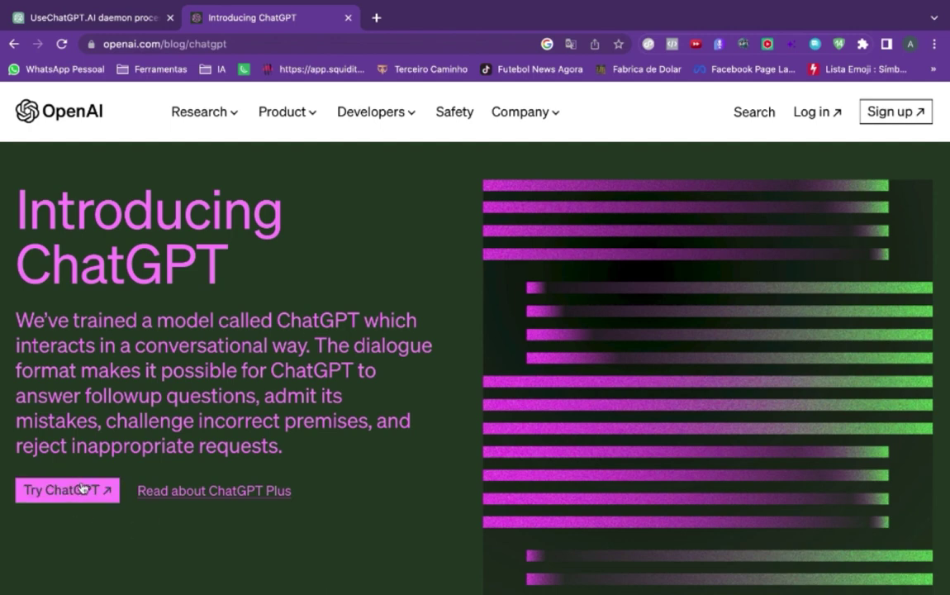
{"action": "left_click", "coordinate": [72, 492]}
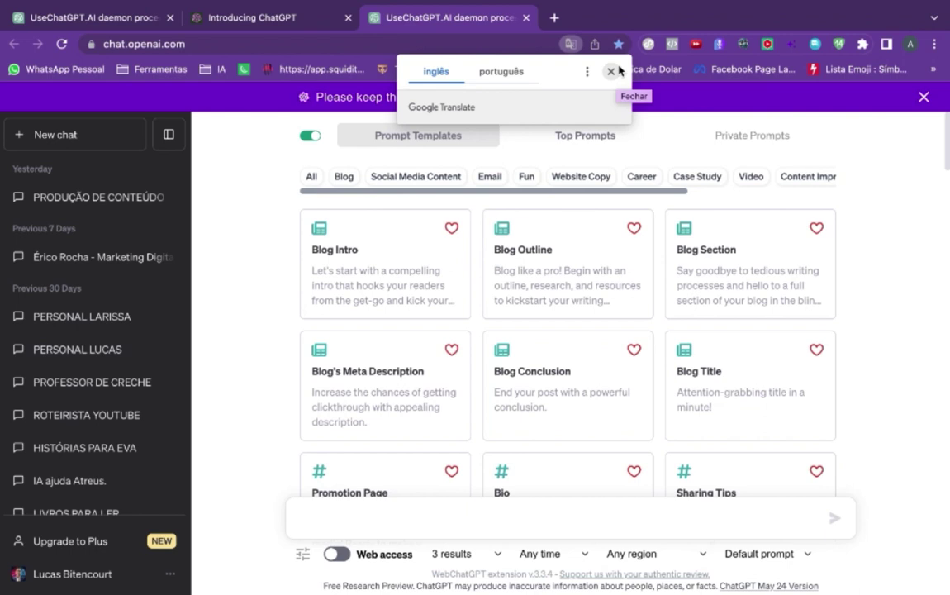
{"action": "left_click", "coordinate": [616, 71]}
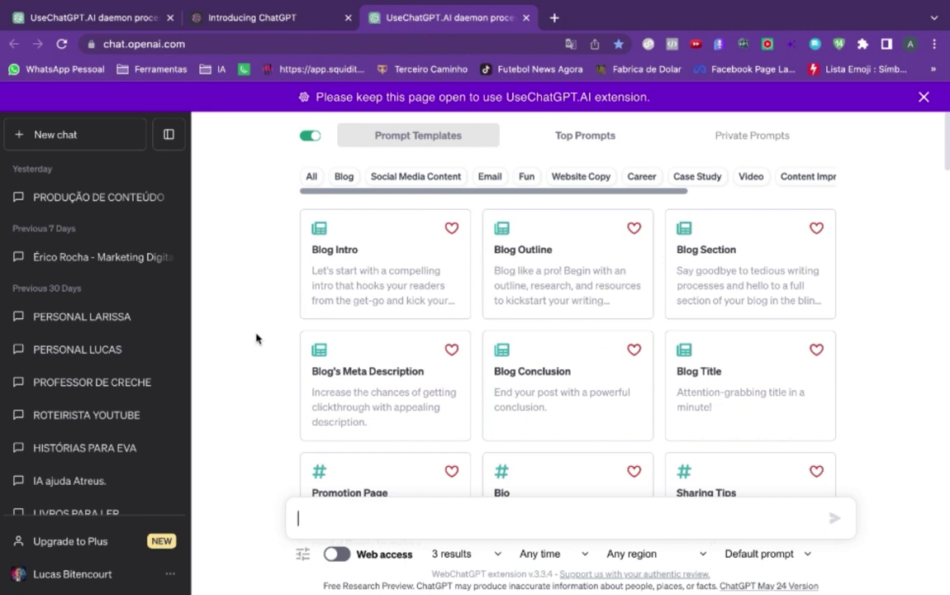
Step: Browse the prompt templates, examine the fields of the Blog Intro template and close it
{"action": "scroll", "coordinate": [436, 331], "scroll_direction": "down", "scroll_amount": 5}
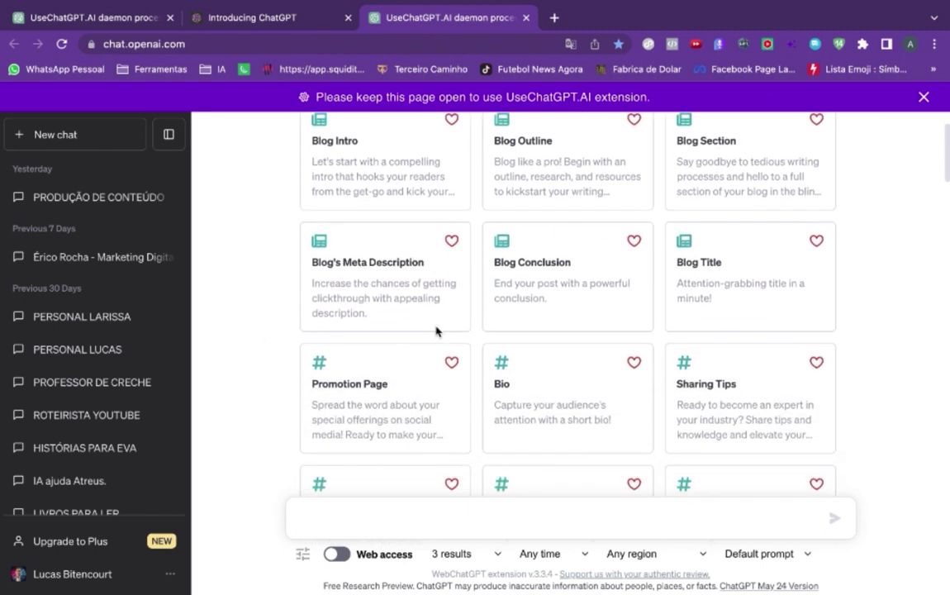
{"action": "scroll", "coordinate": [436, 331], "scroll_direction": "down", "scroll_amount": 2}
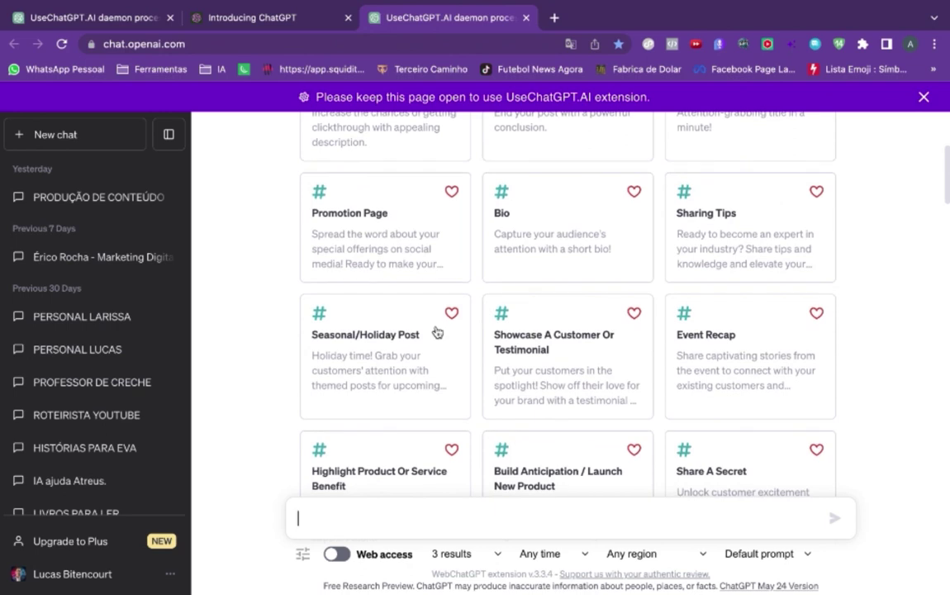
{"action": "scroll", "coordinate": [437, 332], "scroll_direction": "up", "scroll_amount": 5}
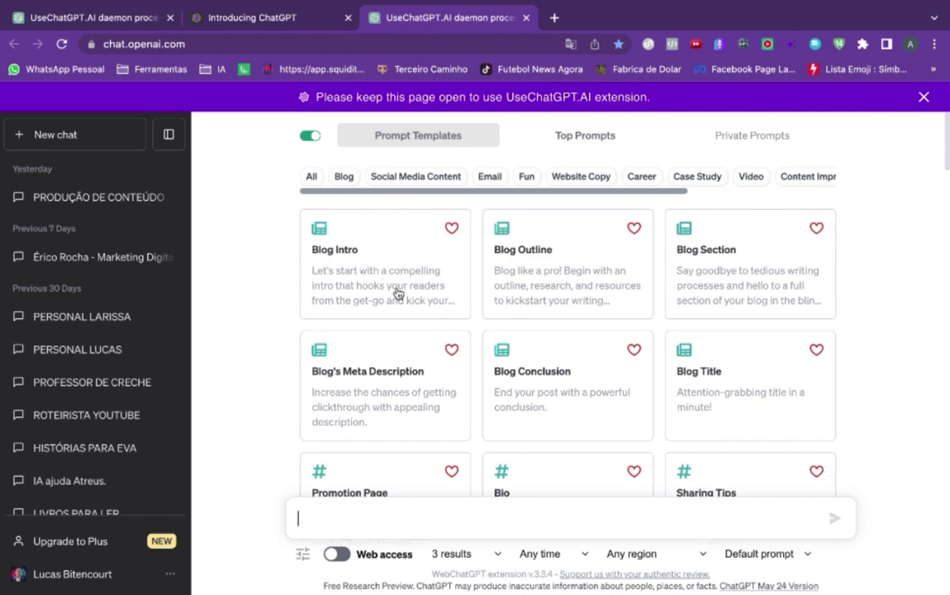
{"action": "left_click", "coordinate": [351, 260]}
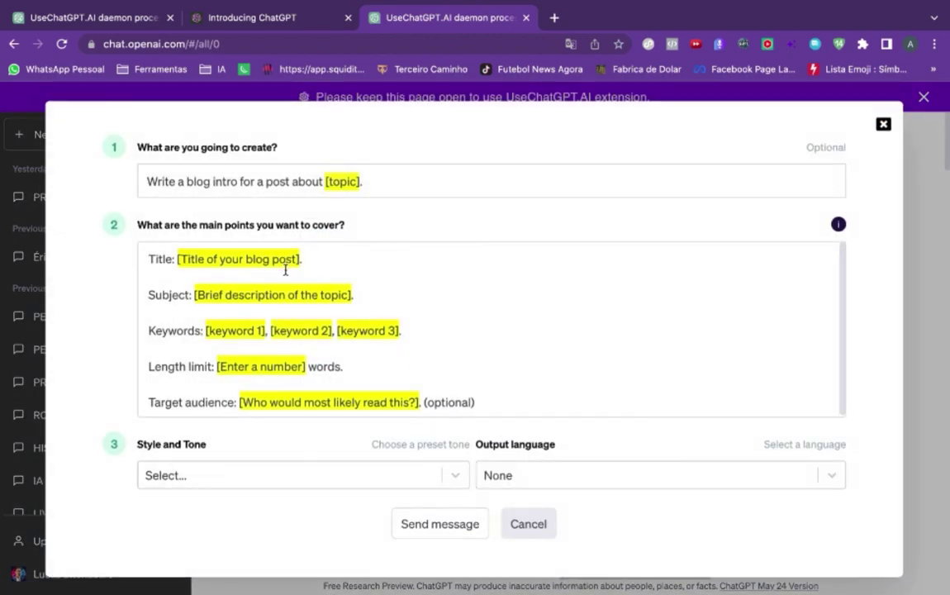
{"action": "left_click", "coordinate": [376, 187]}
{"action": "left_click", "coordinate": [886, 128]}
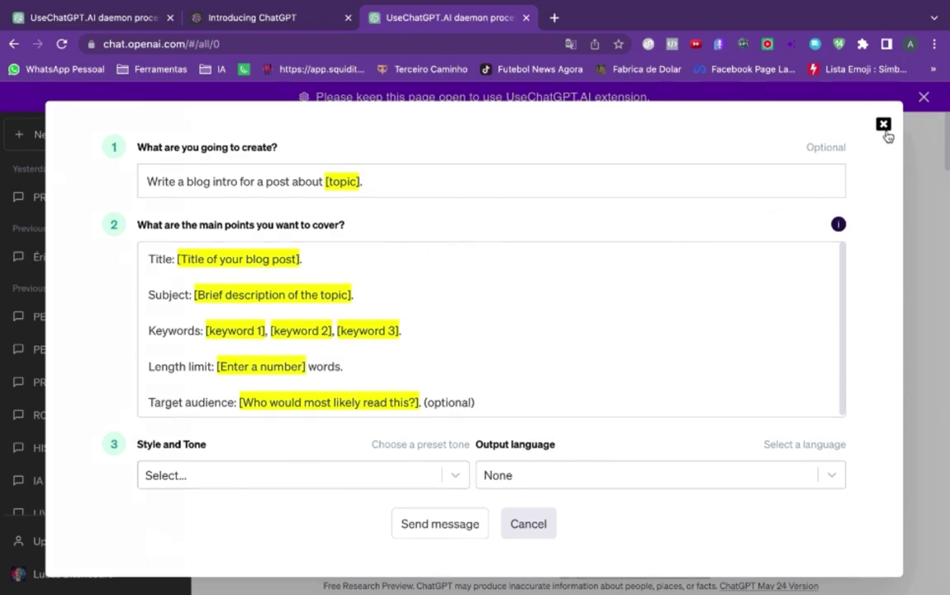
Step: Filter the prompt templates to the Video category and open the Youtube Video Description template
{"action": "scroll", "coordinate": [576, 338], "scroll_direction": "down", "scroll_amount": 4}
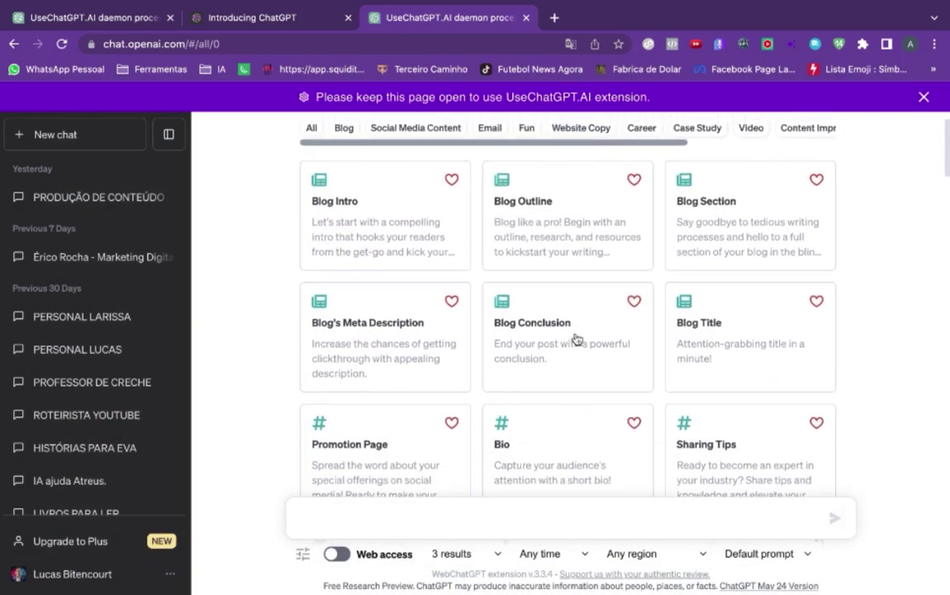
{"action": "scroll", "coordinate": [576, 339], "scroll_direction": "down", "scroll_amount": 5}
{"action": "scroll", "coordinate": [575, 339], "scroll_direction": "down", "scroll_amount": 3}
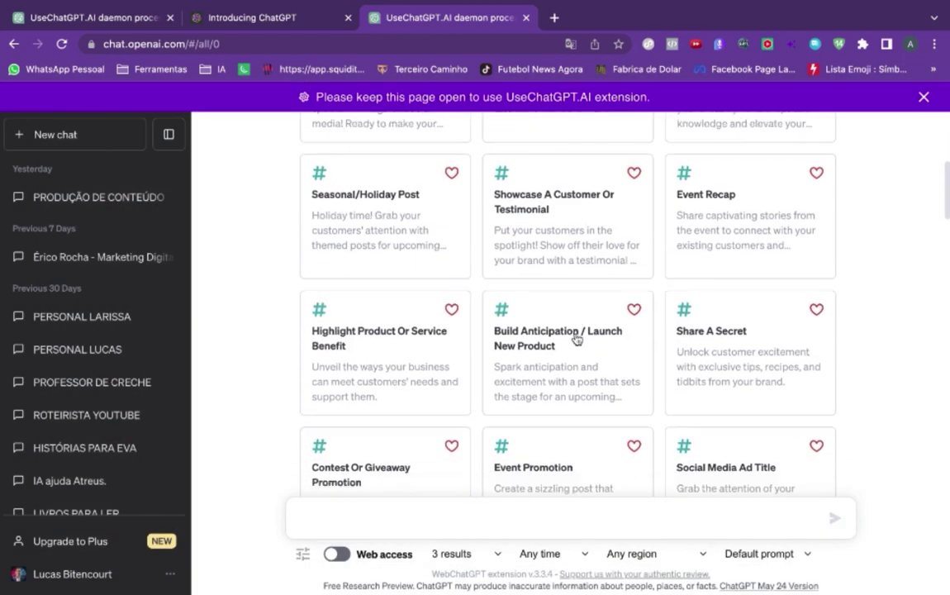
{"action": "scroll", "coordinate": [576, 339], "scroll_direction": "down", "scroll_amount": 8}
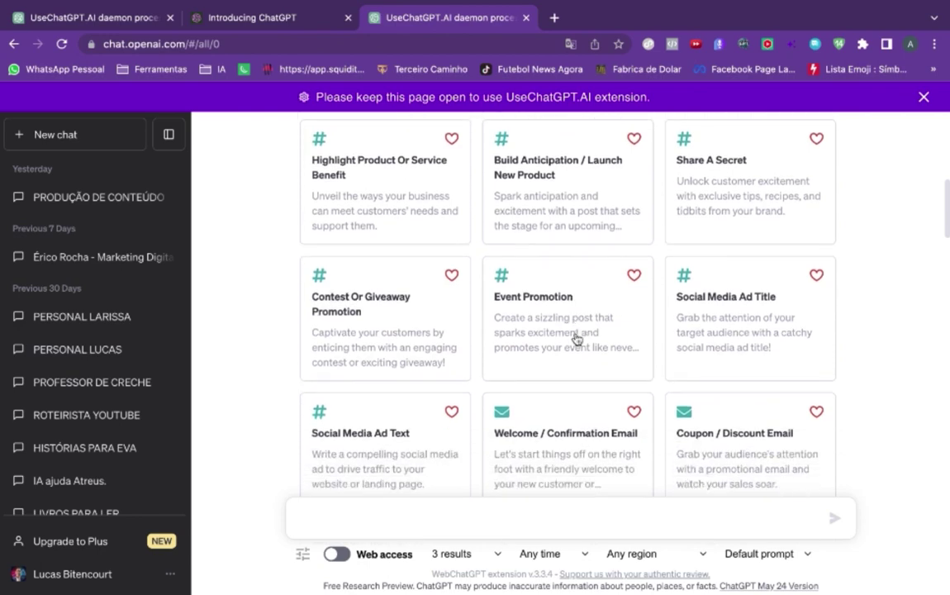
{"action": "scroll", "coordinate": [576, 339], "scroll_direction": "down", "scroll_amount": 3}
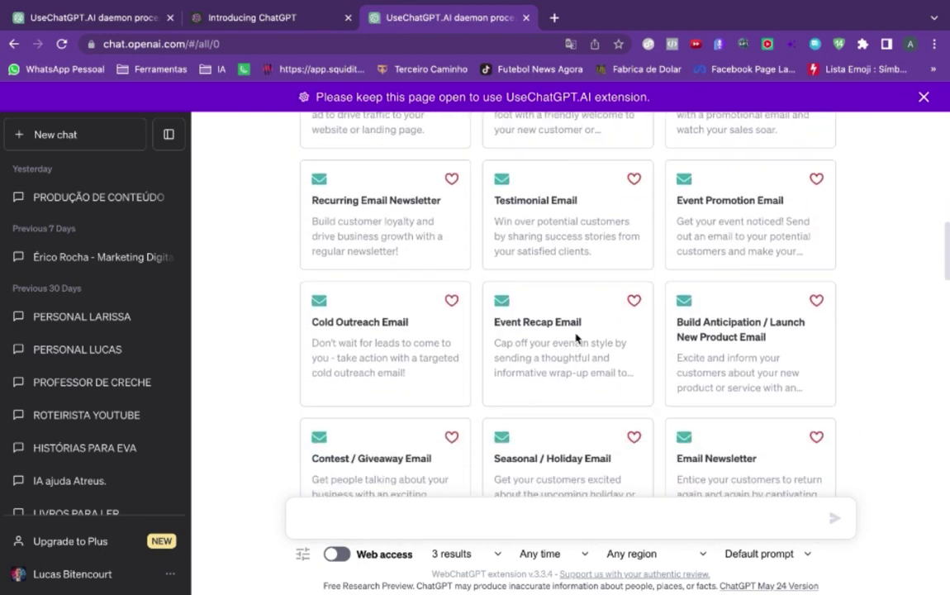
{"action": "scroll", "coordinate": [576, 339], "scroll_direction": "up", "scroll_amount": 15}
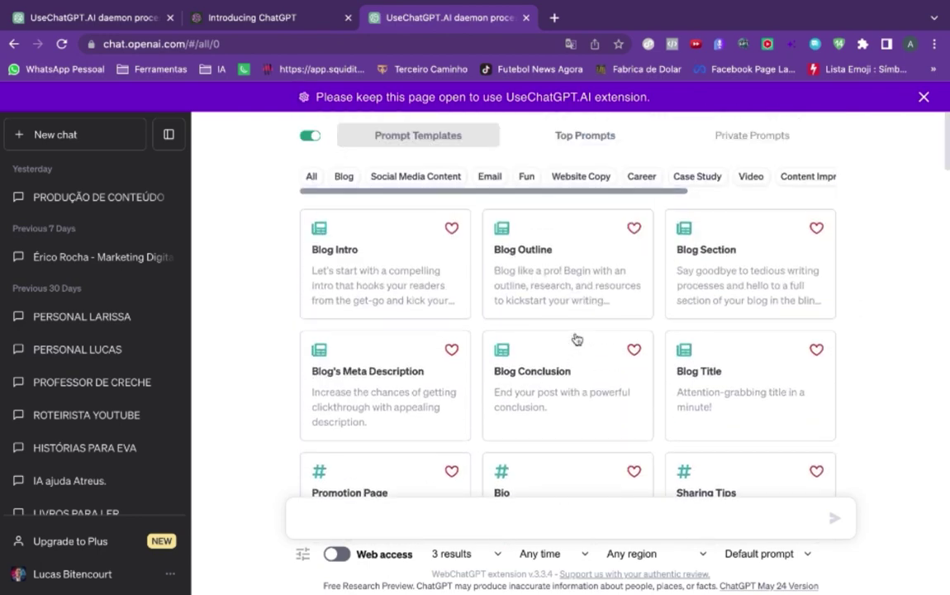
{"action": "left_click", "coordinate": [751, 177]}
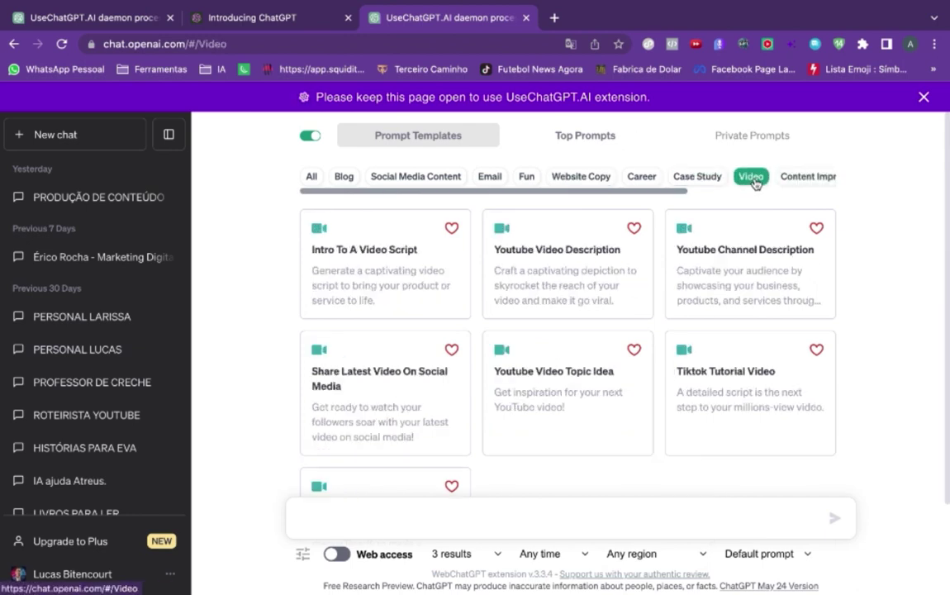
{"action": "scroll", "coordinate": [451, 347], "scroll_direction": "down", "scroll_amount": 1}
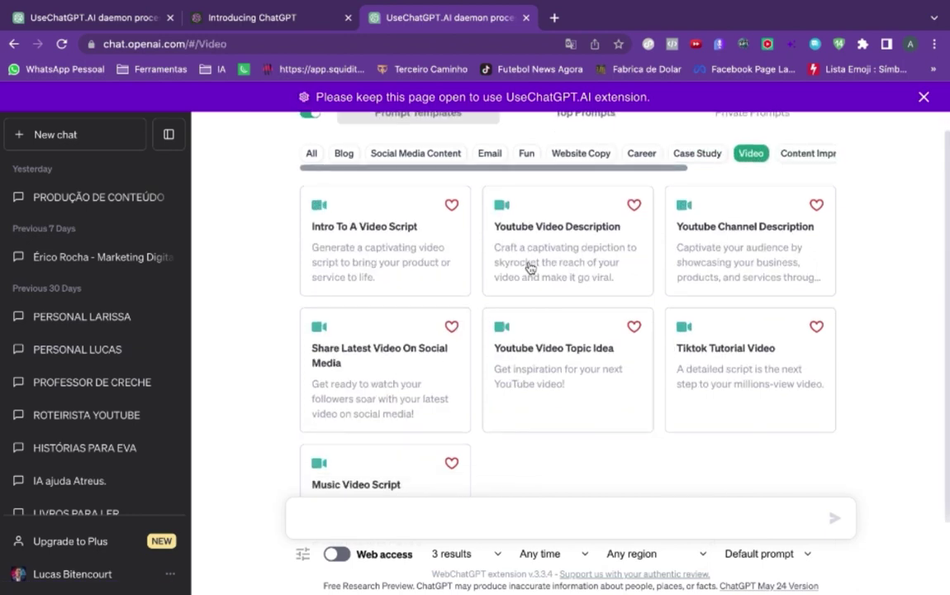
{"action": "left_click", "coordinate": [568, 255]}
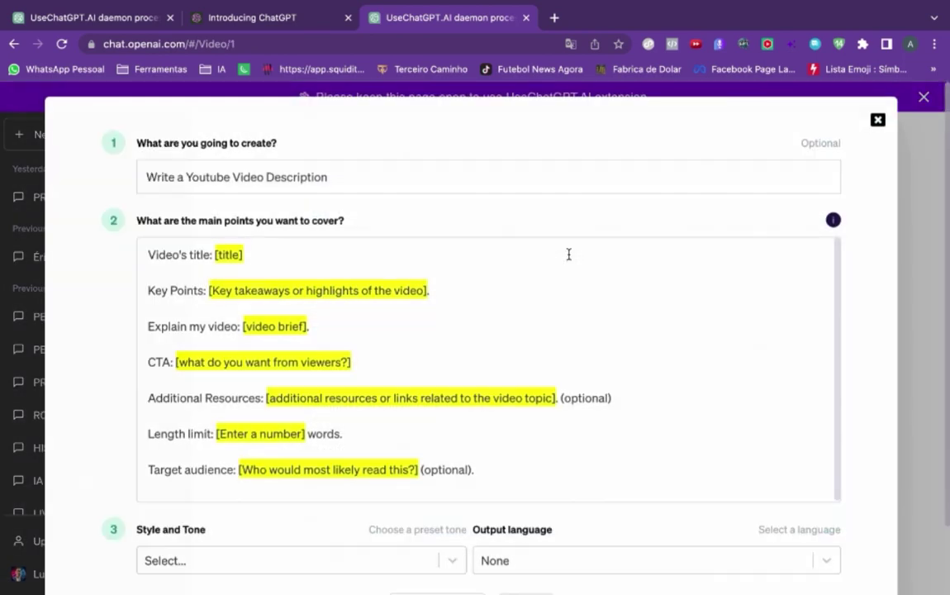
Step: Replace the template's description of what to create with "Como ganhar dinheiro com o Chatgpt"
{"action": "triple_click", "coordinate": [327, 174]}
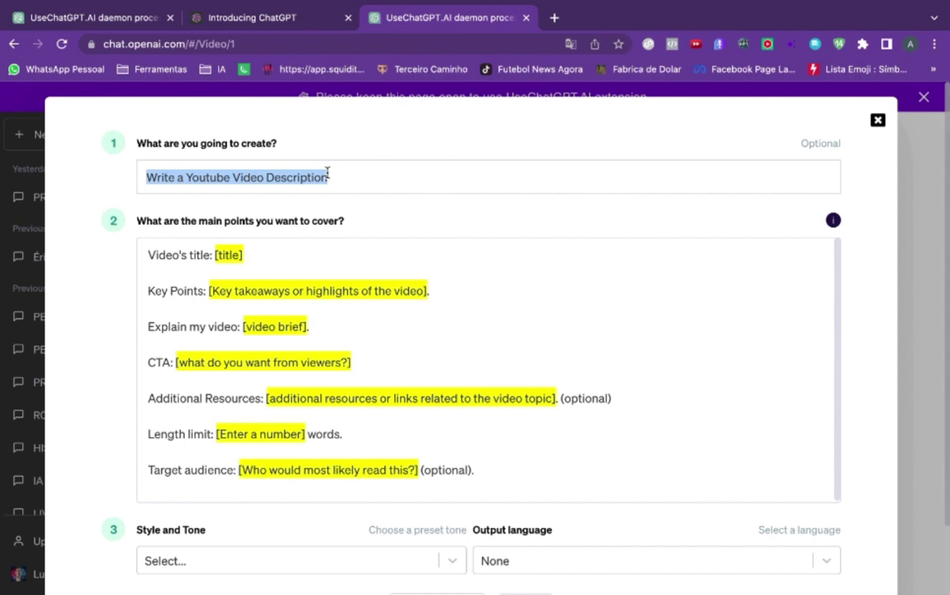
{"action": "type", "text": "Como g"}
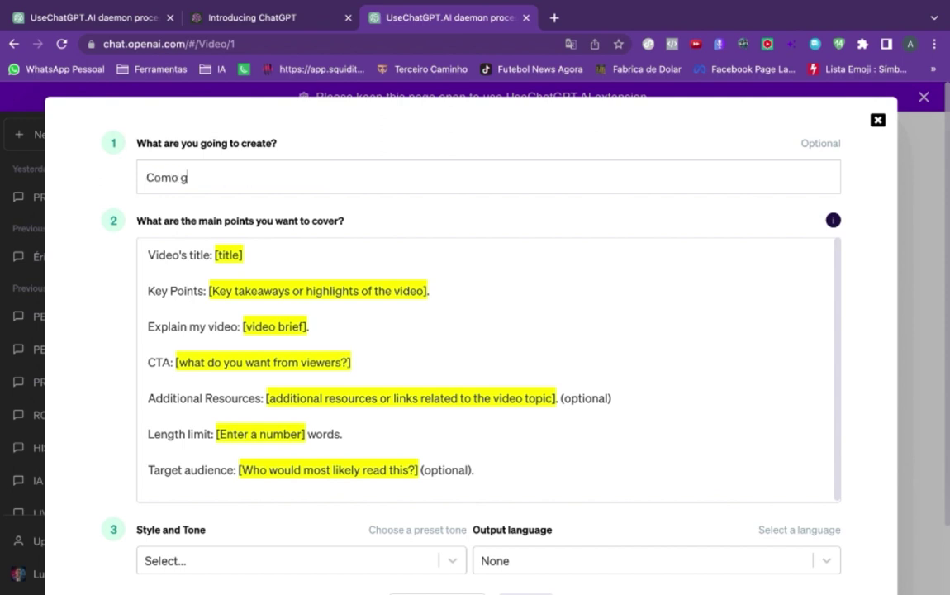
{"action": "type", "text": "anhar dinheir"}
{"action": "key", "text": "BackSpace"}
{"action": "type", "text": "iro com"}
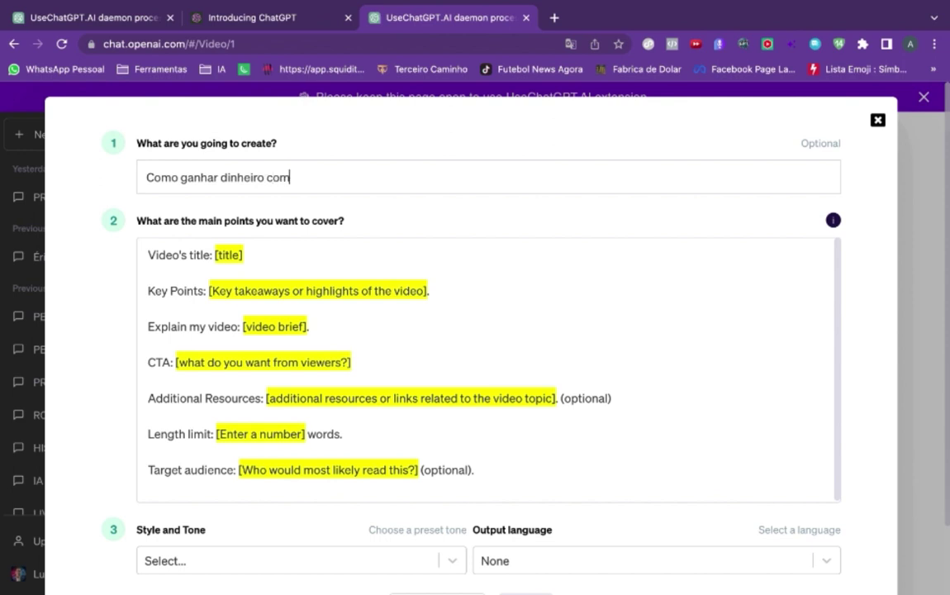
{"action": "type", "text": " o Chatgpt"}
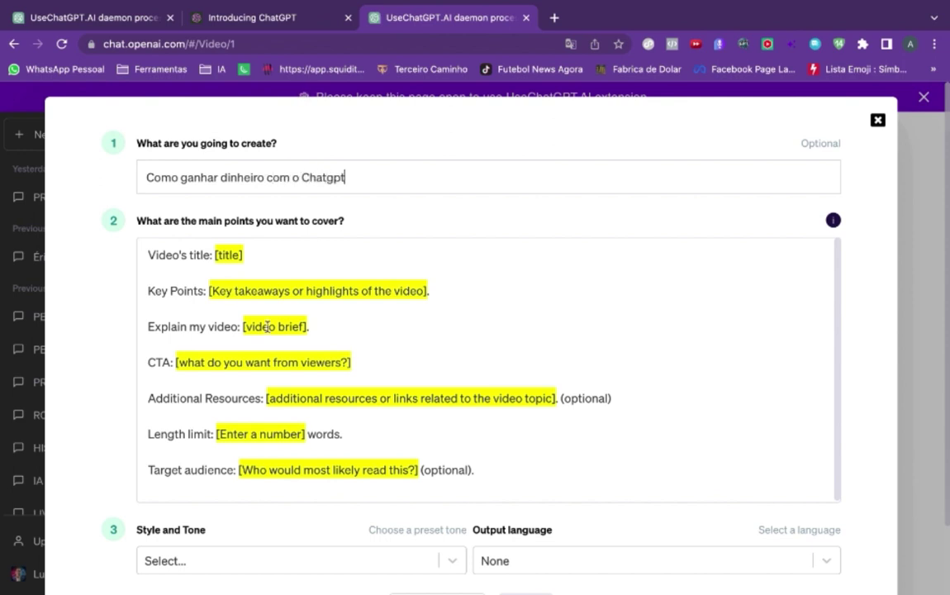
Step: Replace the video's title placeholder with "Como ganhar dinehrio com o Chat GPT"
{"action": "left_click_drag", "start_coordinate": [237, 254], "coordinate": [228, 256]}
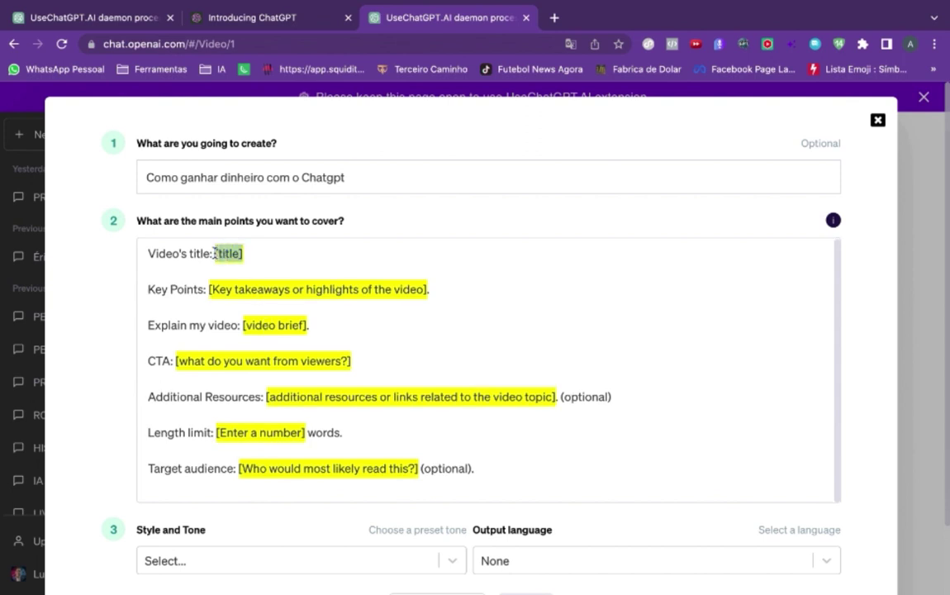
{"action": "type", "text": "Como gan"}
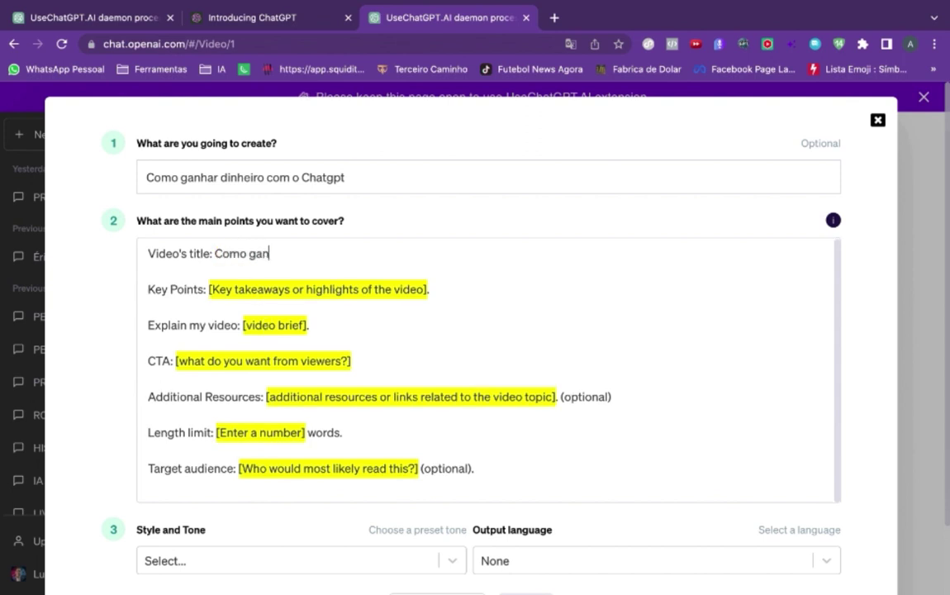
{"action": "type", "text": "har dinehrio"}
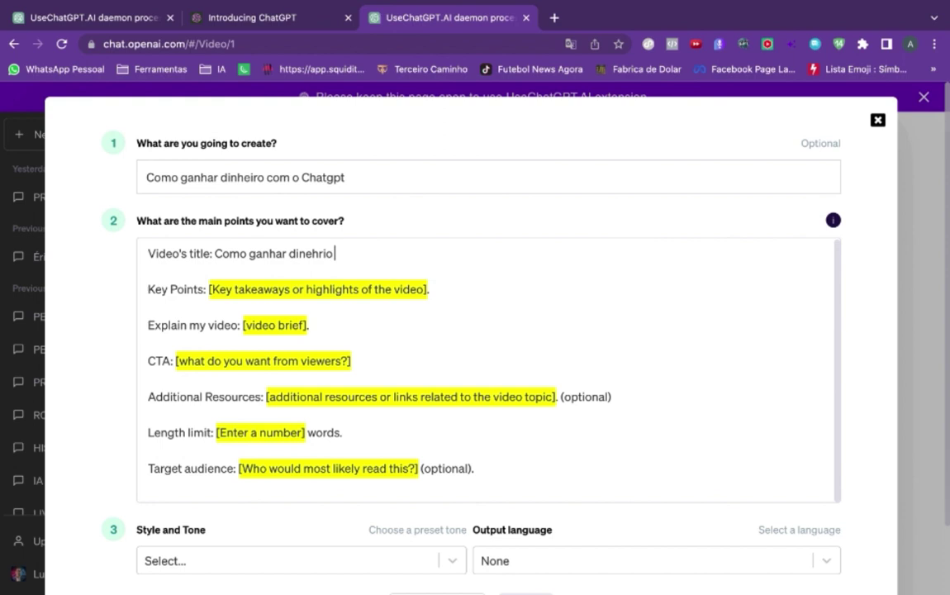
{"action": "type", "text": " co,m o Chat"}
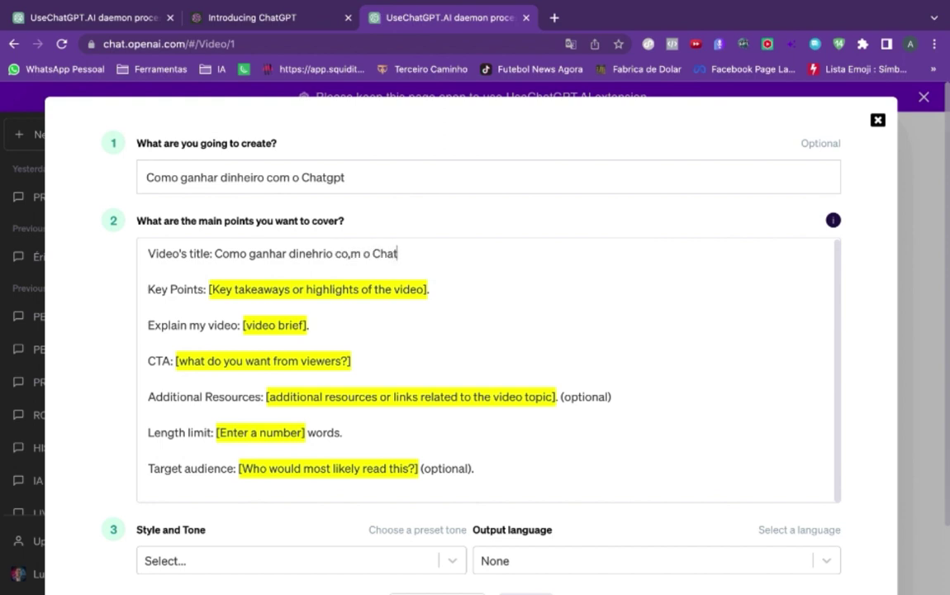
{"action": "type", "text": " GPT"}
{"action": "left_click", "coordinate": [339, 253]}
{"action": "key", "text": "BackSpace"}
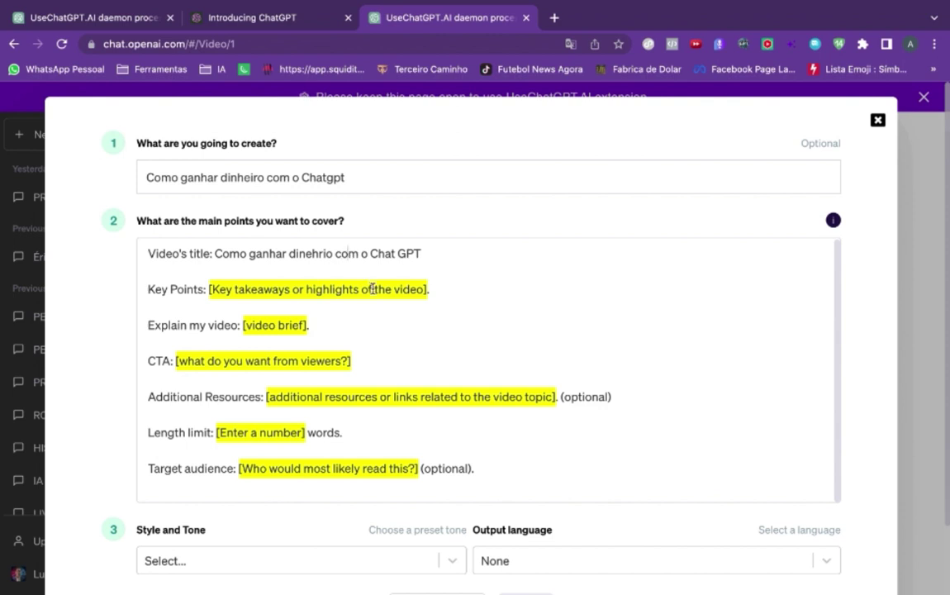
Step: Replace the key points placeholder with "Ganhar dinheiro com o chatgpt em dolar"
{"action": "scroll", "coordinate": [367, 286], "scroll_direction": "down", "scroll_amount": 1}
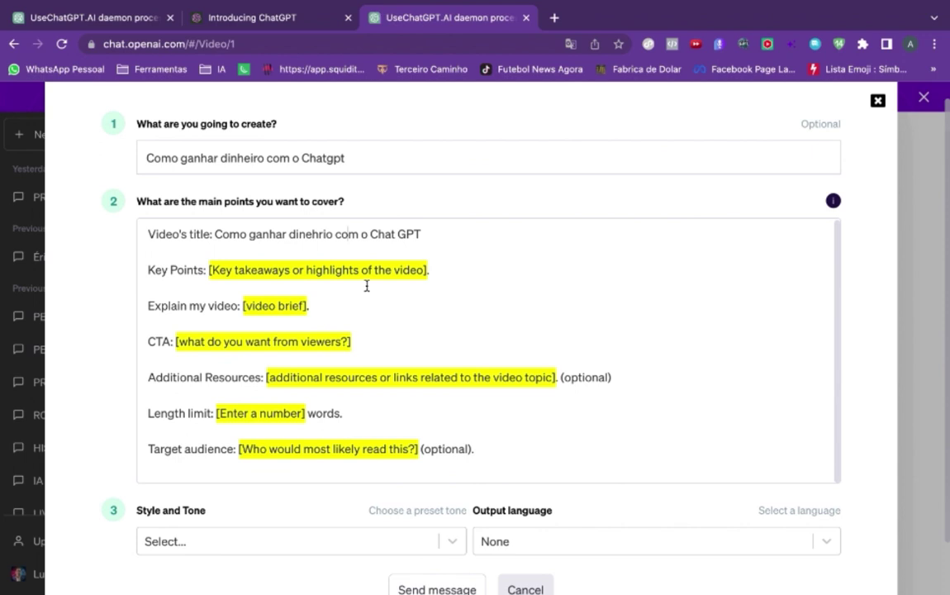
{"action": "scroll", "coordinate": [367, 286], "scroll_direction": "down", "scroll_amount": 1}
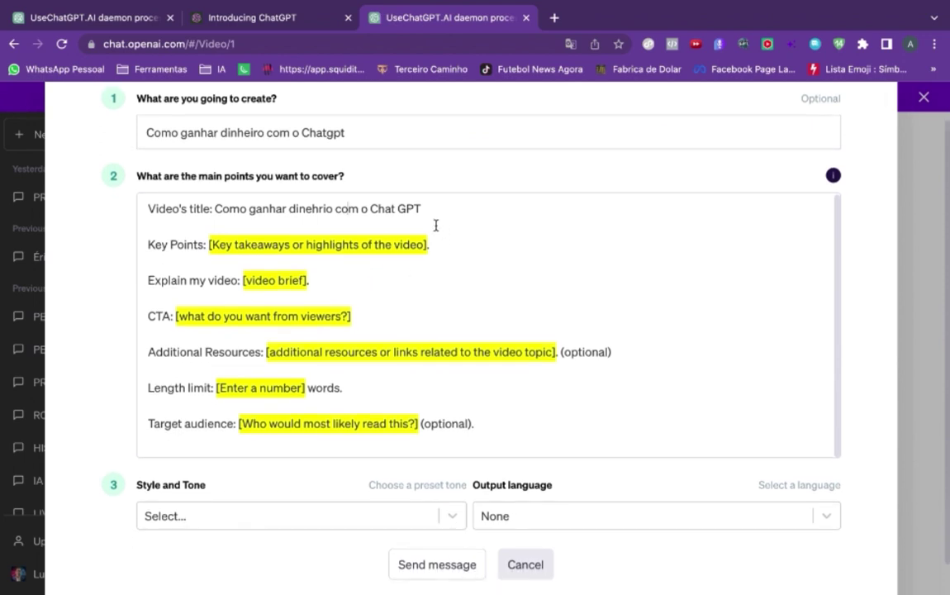
{"action": "left_click_drag", "start_coordinate": [428, 246], "coordinate": [211, 245]}
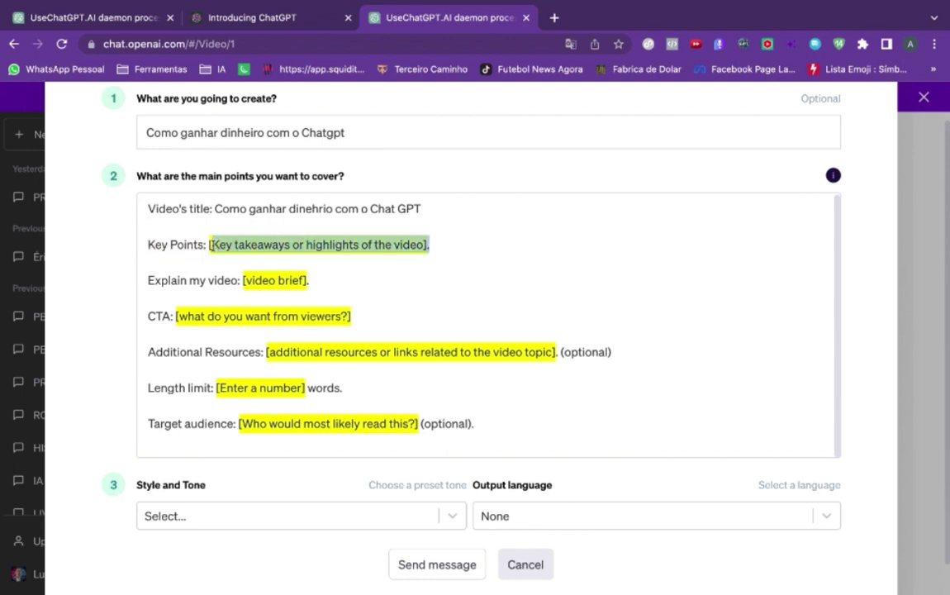
{"action": "type", "text": "Ganh"}
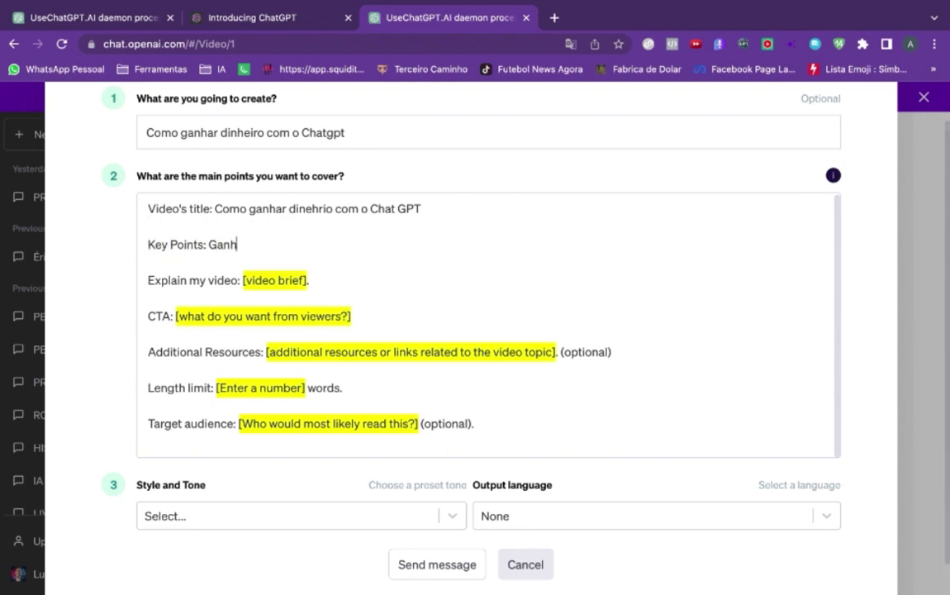
{"action": "type", "text": "ar dinheiro co"}
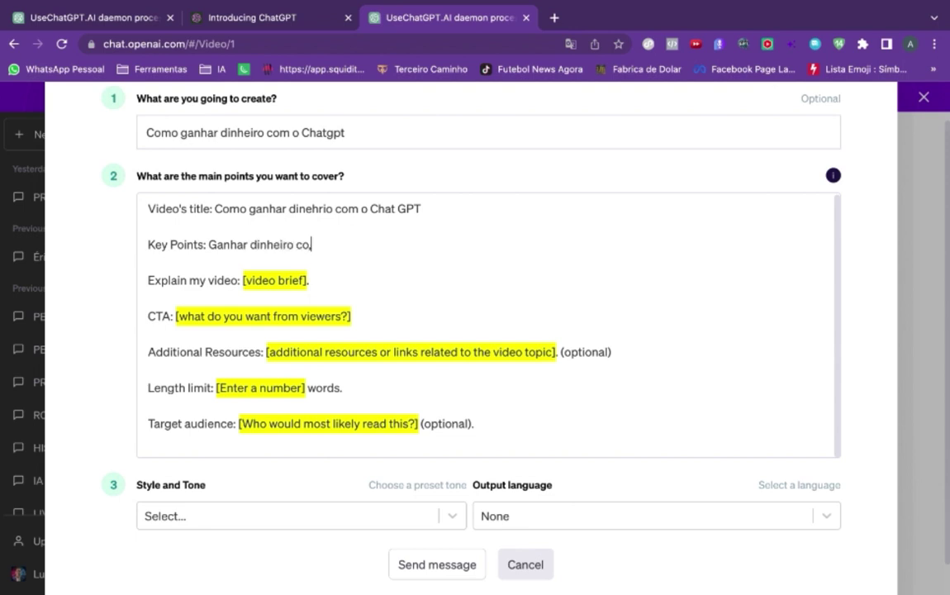
{"action": "type", "text": "m o chatgpt em d"}
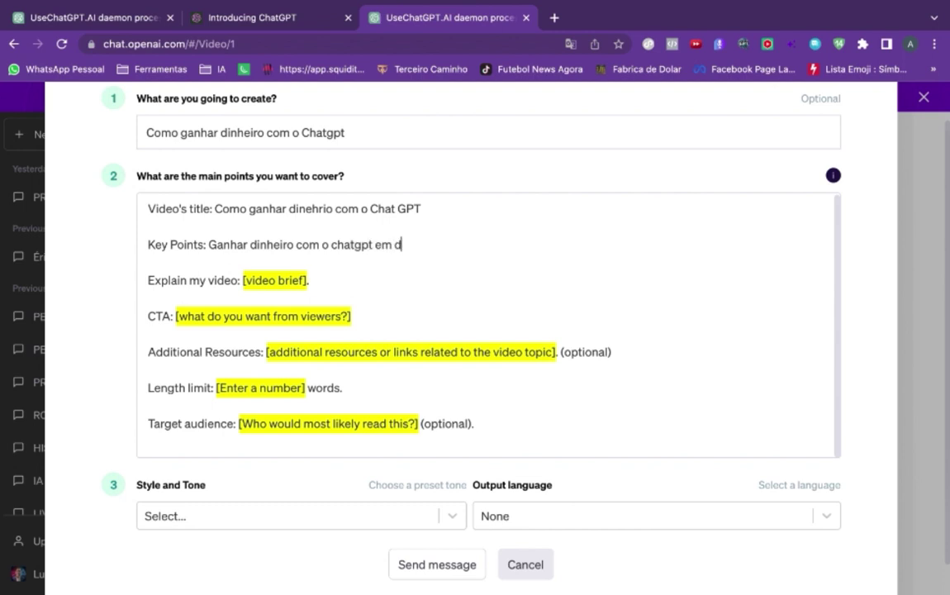
{"action": "type", "text": "olar"}
Step: Replace the CTA placeholder with "Se inscreve no canal e deixa o seu curtir"
{"action": "left_click_drag", "start_coordinate": [311, 280], "coordinate": [293, 280]}
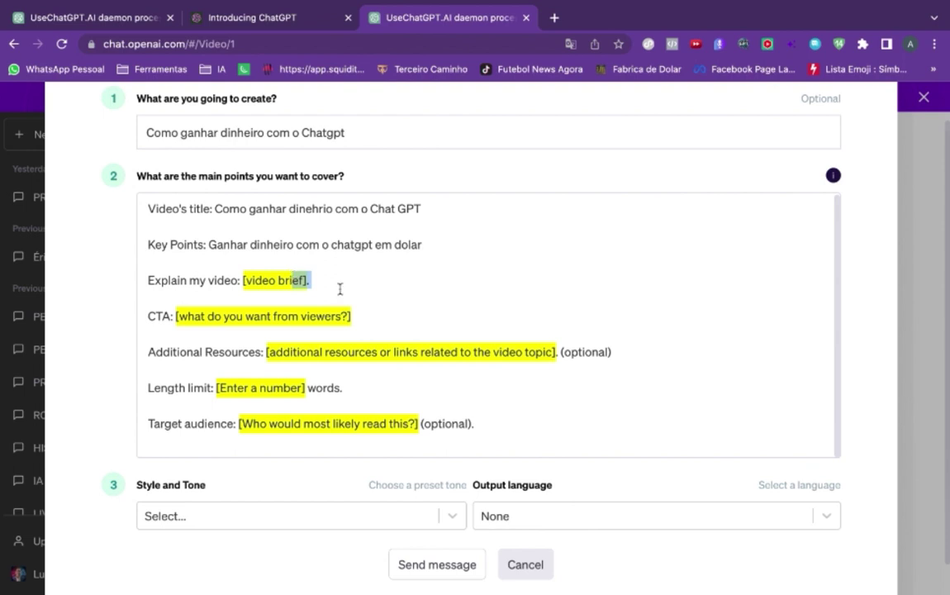
{"action": "left_click", "coordinate": [330, 291]}
{"action": "left_click_drag", "start_coordinate": [362, 314], "coordinate": [177, 315]}
{"action": "key", "text": "BackSpace"}
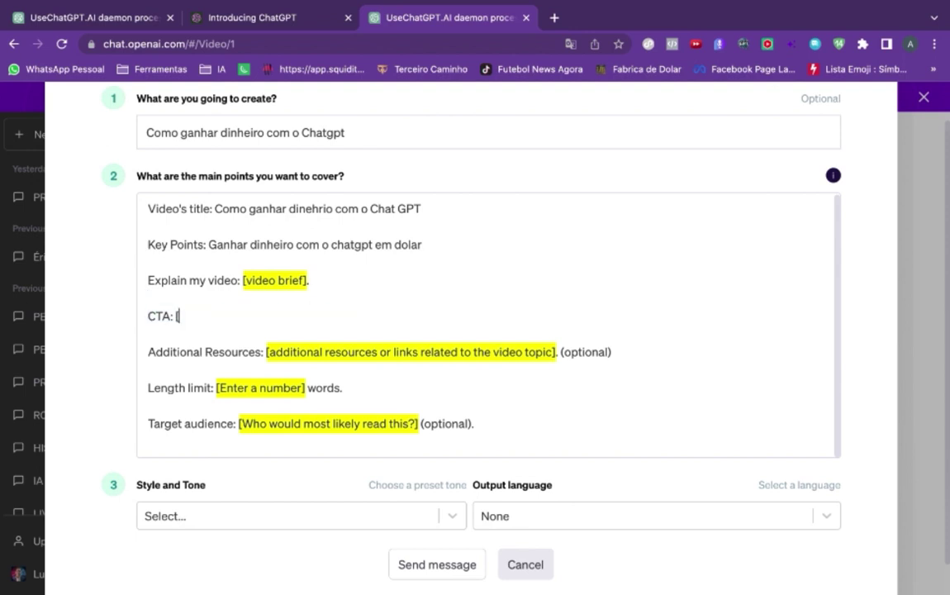
{"action": "type", "text": "Se inscreve no "}
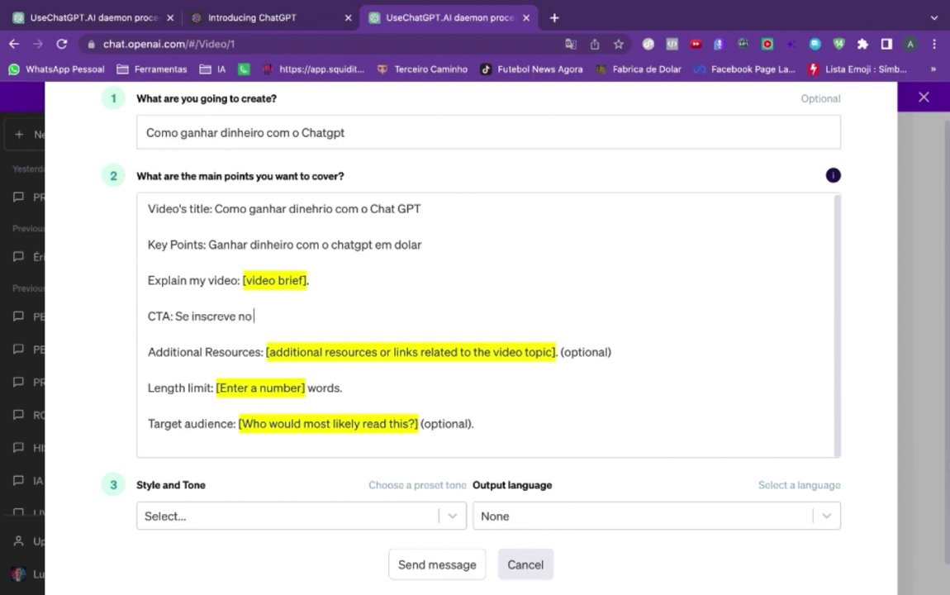
{"action": "type", "text": "canal e deixa o seu curtir"}
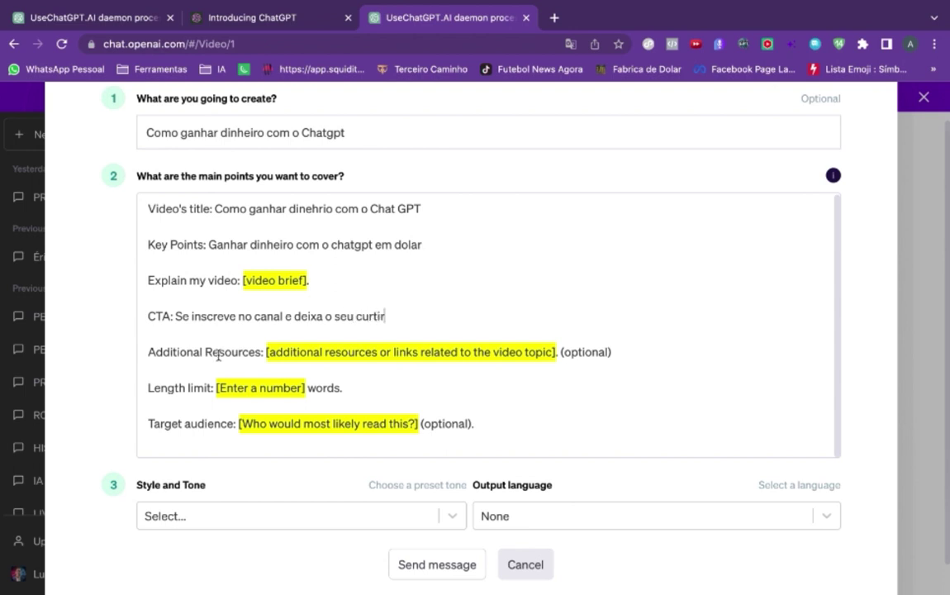
Step: Look through the preset tones and set the template's style and tone to Friendly
{"action": "scroll", "coordinate": [219, 355], "scroll_direction": "down", "scroll_amount": 1}
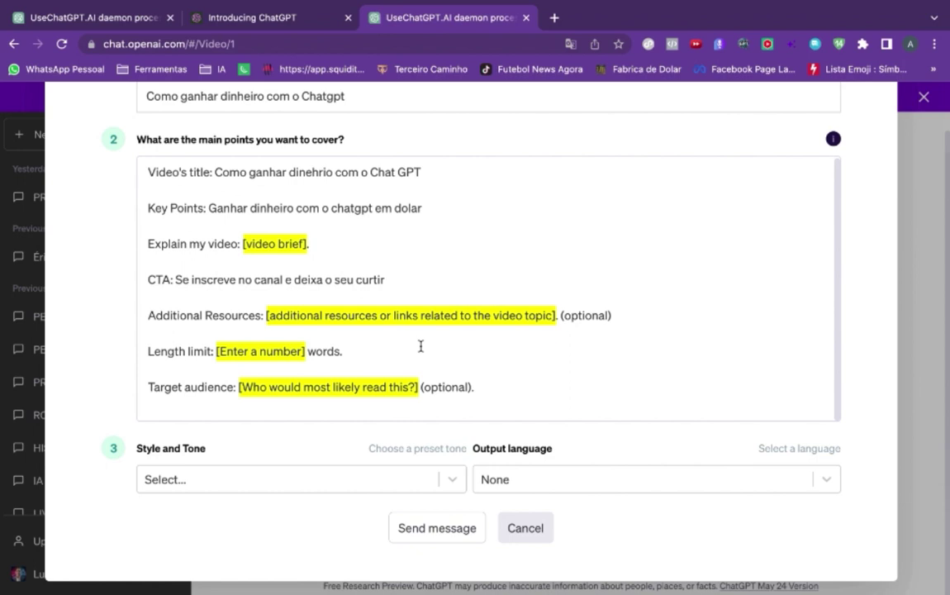
{"action": "left_click", "coordinate": [391, 491]}
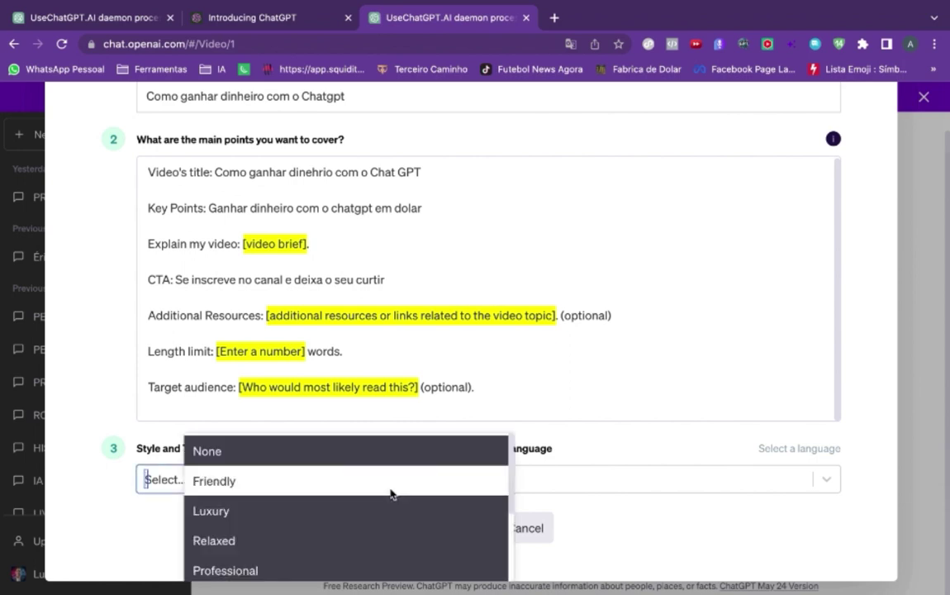
{"action": "scroll", "coordinate": [375, 520], "scroll_direction": "down", "scroll_amount": 2}
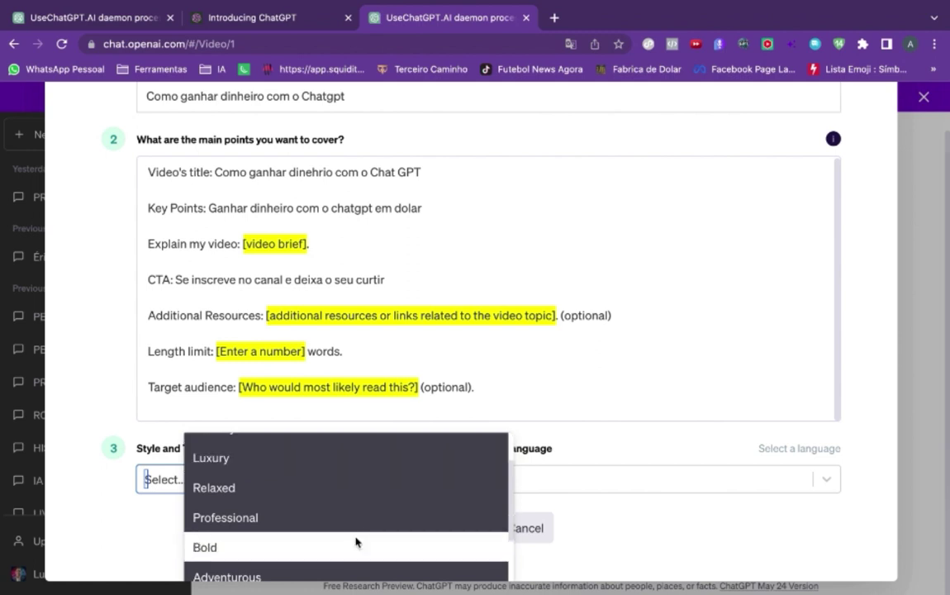
{"action": "scroll", "coordinate": [356, 541], "scroll_direction": "down", "scroll_amount": 3}
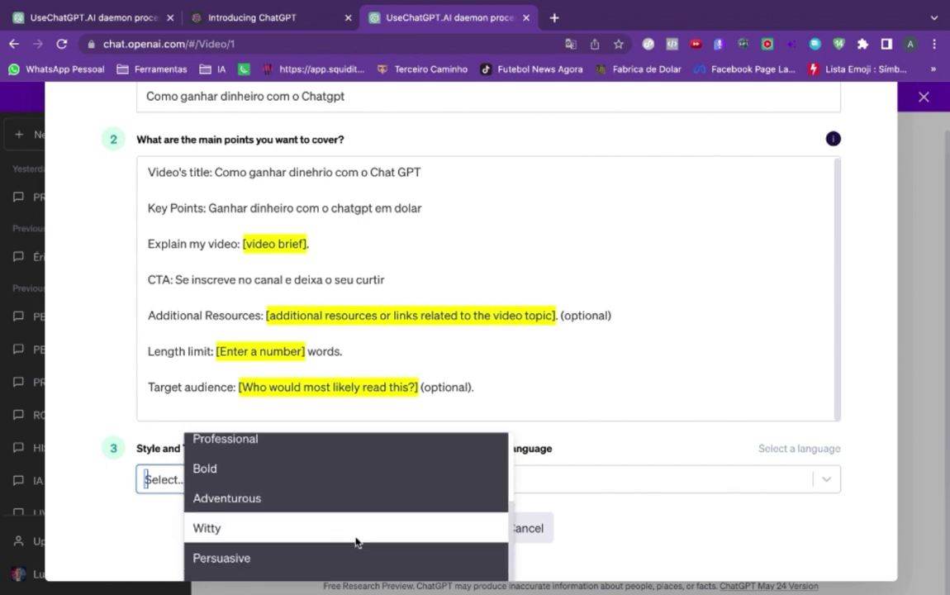
{"action": "scroll", "coordinate": [350, 510], "scroll_direction": "down", "scroll_amount": 1}
{"action": "scroll", "coordinate": [349, 510], "scroll_direction": "down", "scroll_amount": 1}
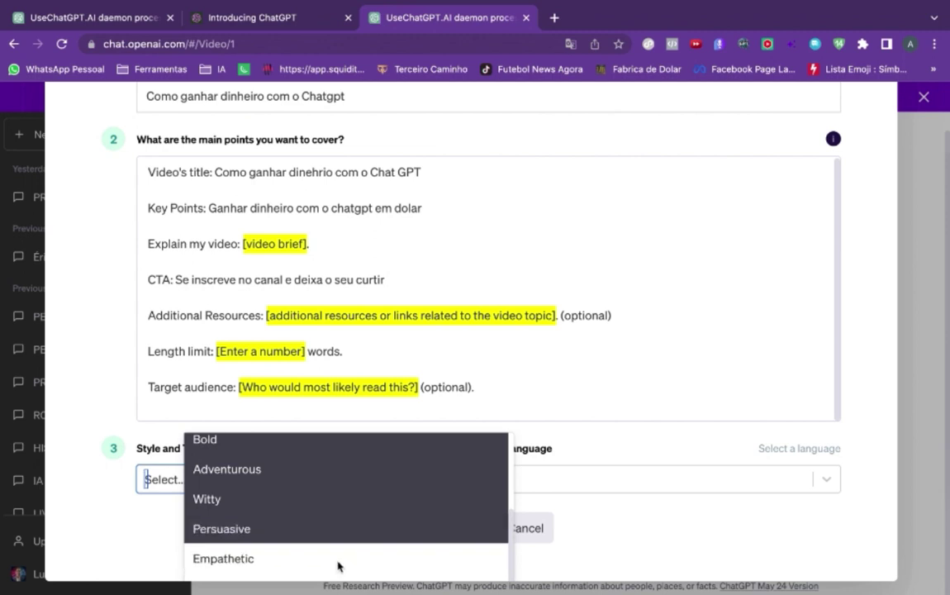
{"action": "scroll", "coordinate": [338, 501], "scroll_direction": "up", "scroll_amount": 5}
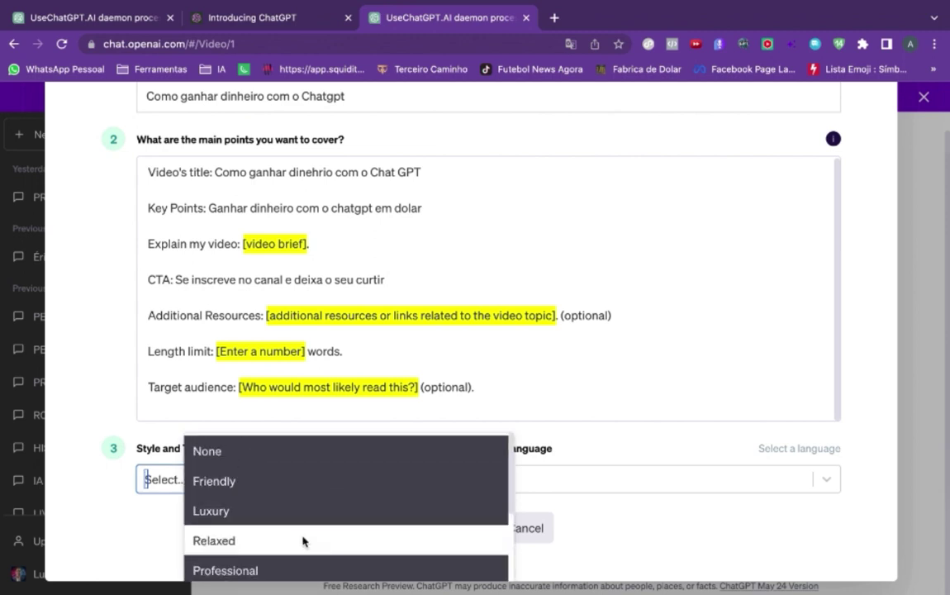
{"action": "left_click", "coordinate": [298, 493]}
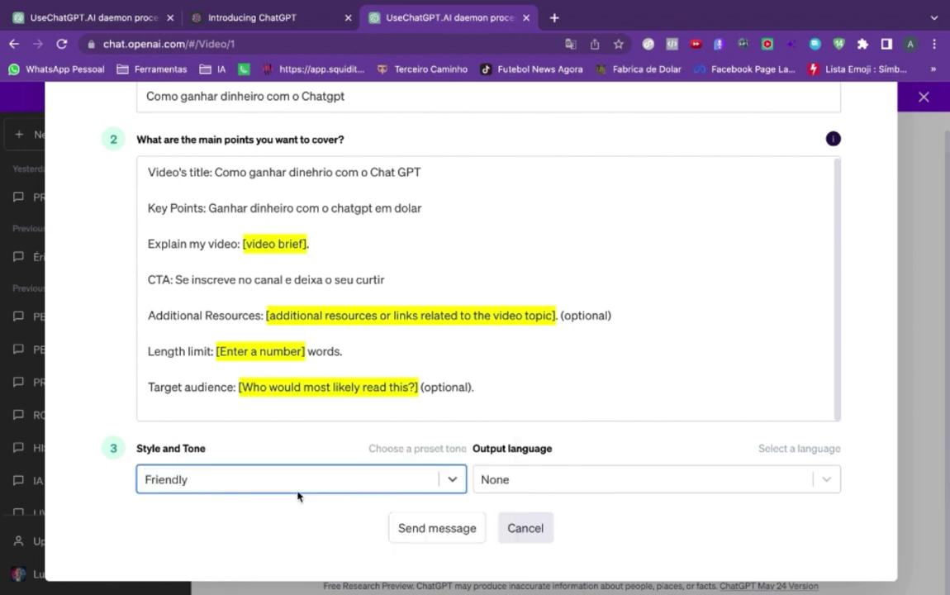
Step: Set the template's output language to Portuguese (brazil)
{"action": "left_click", "coordinate": [535, 490]}
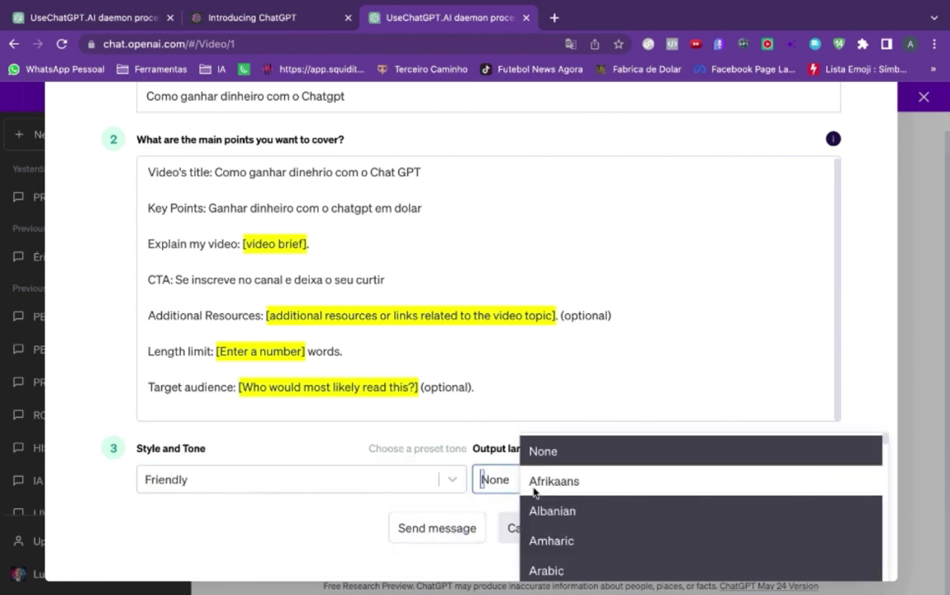
{"action": "scroll", "coordinate": [557, 547], "scroll_direction": "down", "scroll_amount": 2}
{"action": "scroll", "coordinate": [555, 550], "scroll_direction": "down", "scroll_amount": 5}
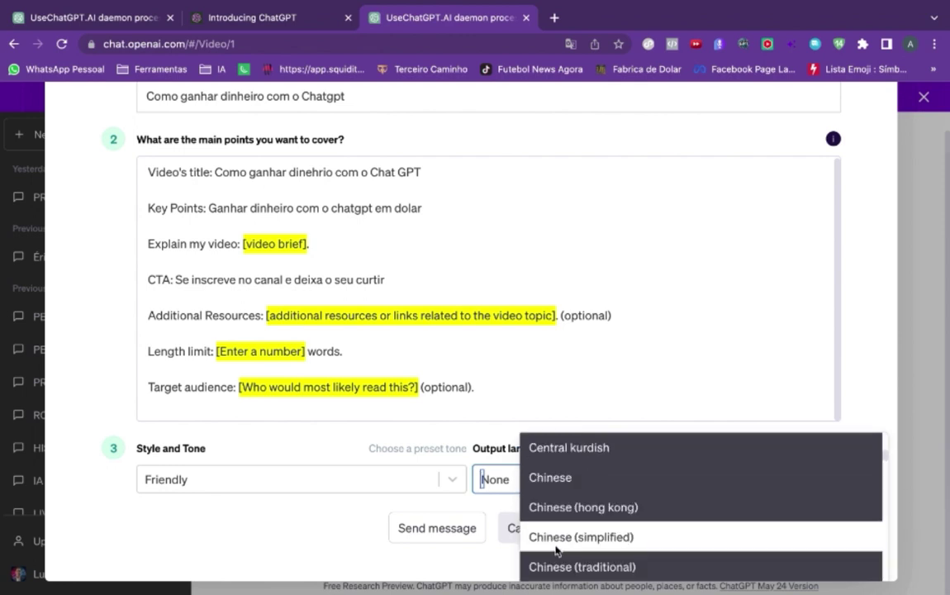
{"action": "scroll", "coordinate": [560, 533], "scroll_direction": "down", "scroll_amount": 3}
{"action": "scroll", "coordinate": [561, 526], "scroll_direction": "down", "scroll_amount": 2}
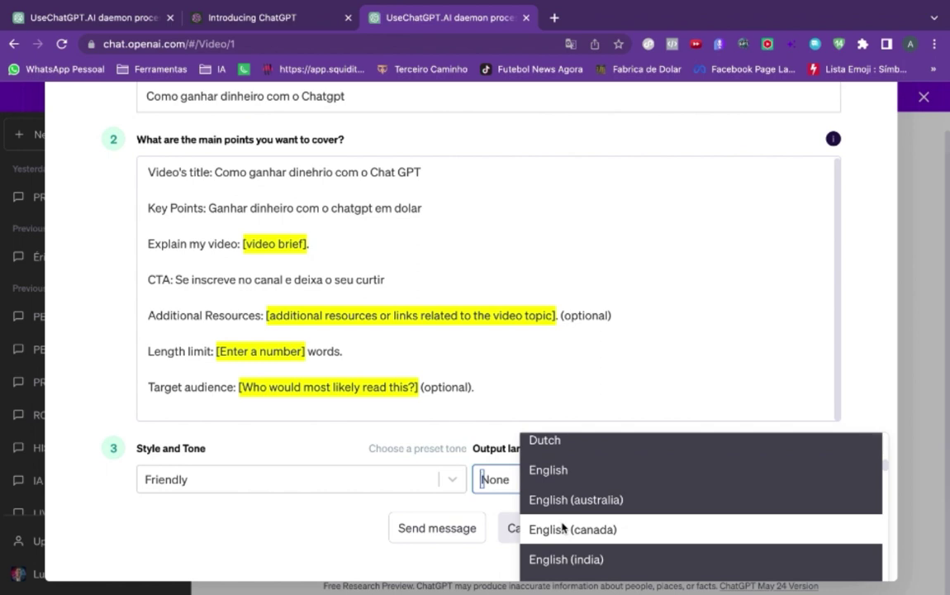
{"action": "scroll", "coordinate": [562, 527], "scroll_direction": "down", "scroll_amount": 4}
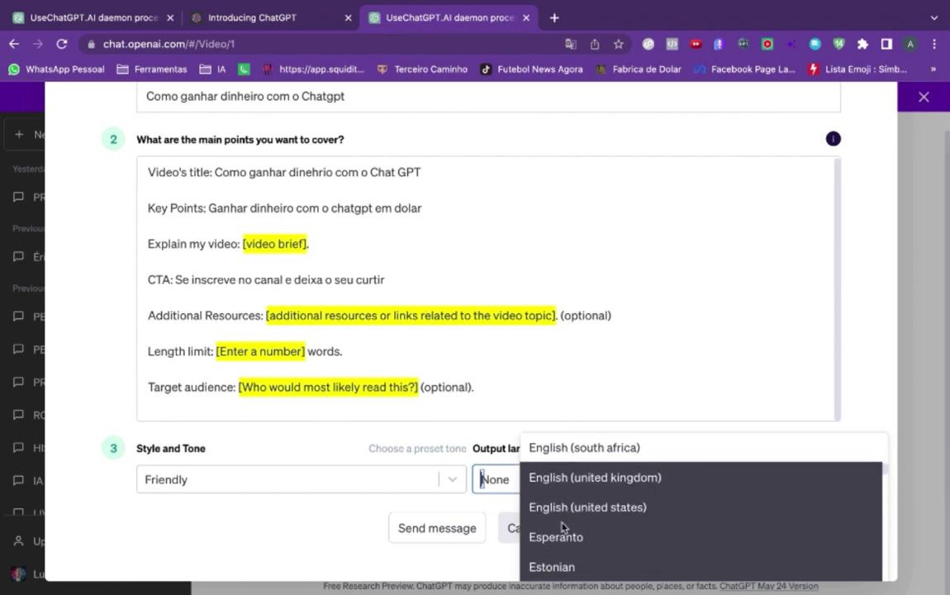
{"action": "scroll", "coordinate": [562, 526], "scroll_direction": "down", "scroll_amount": 6}
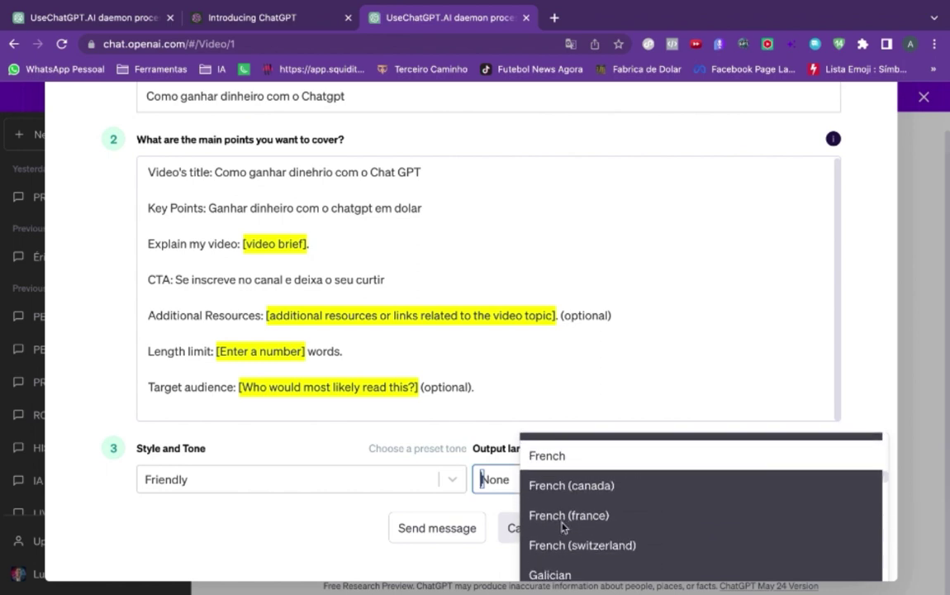
{"action": "scroll", "coordinate": [562, 526], "scroll_direction": "down", "scroll_amount": 7}
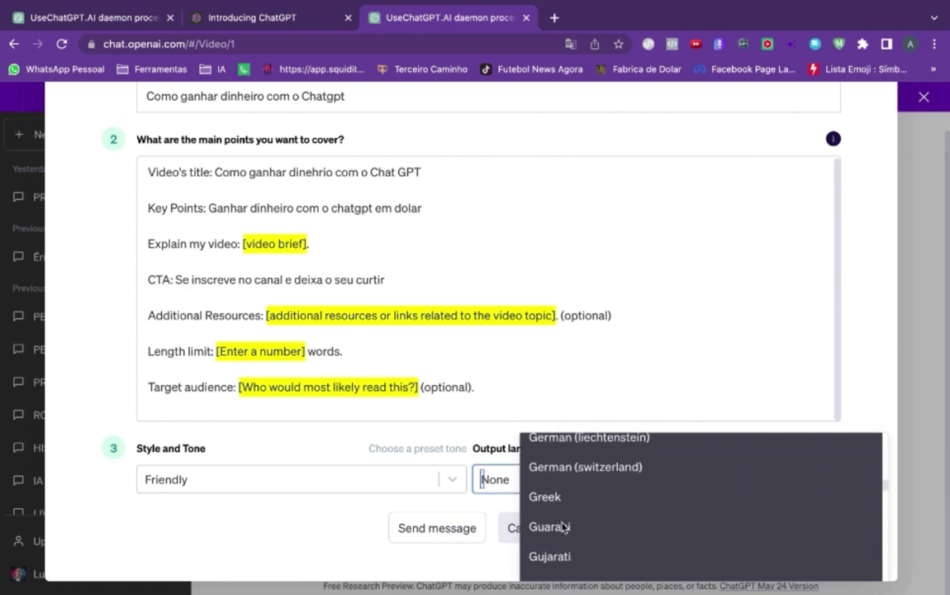
{"action": "scroll", "coordinate": [563, 527], "scroll_direction": "down", "scroll_amount": 8}
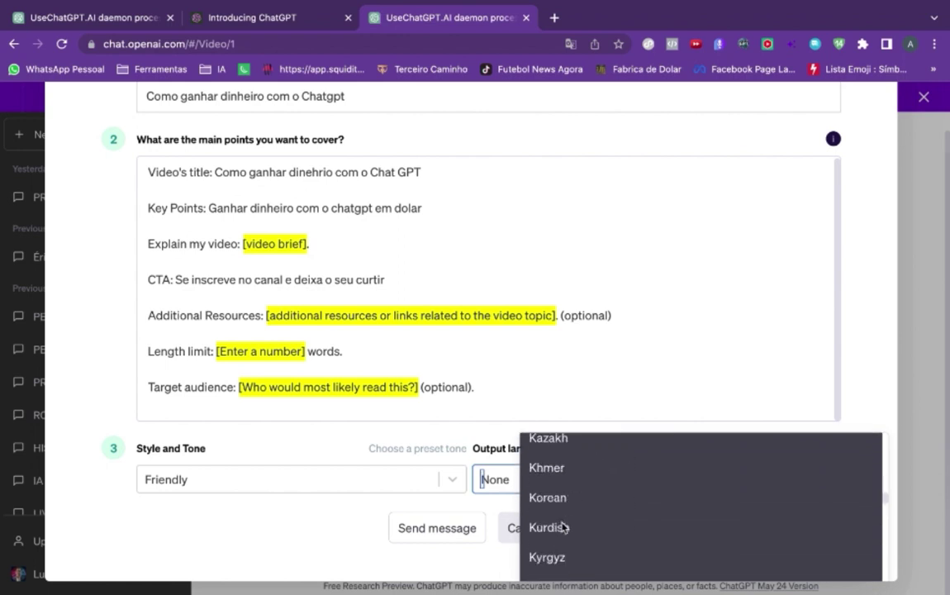
{"action": "scroll", "coordinate": [562, 527], "scroll_direction": "down", "scroll_amount": 4}
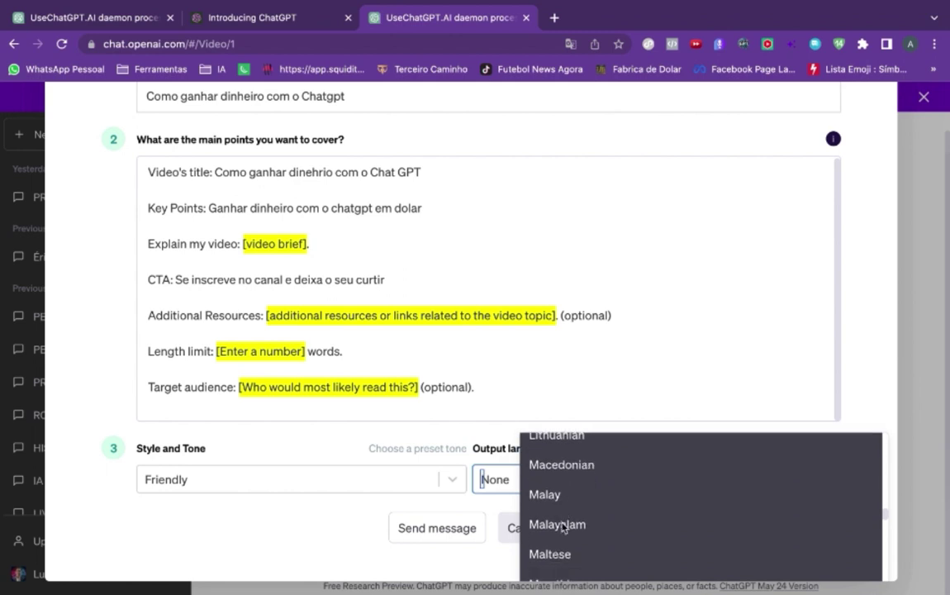
{"action": "scroll", "coordinate": [562, 526], "scroll_direction": "down", "scroll_amount": 8}
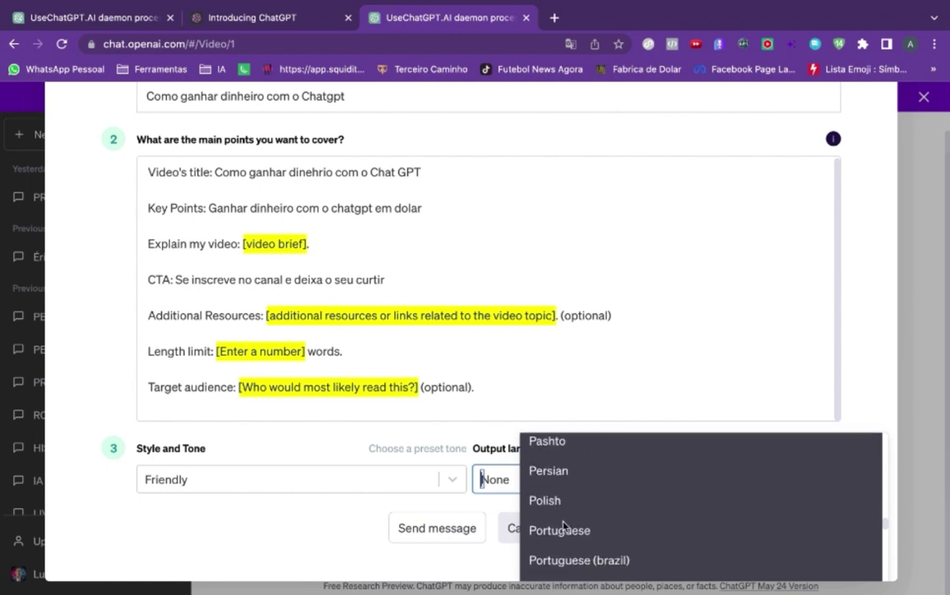
{"action": "left_click", "coordinate": [570, 549]}
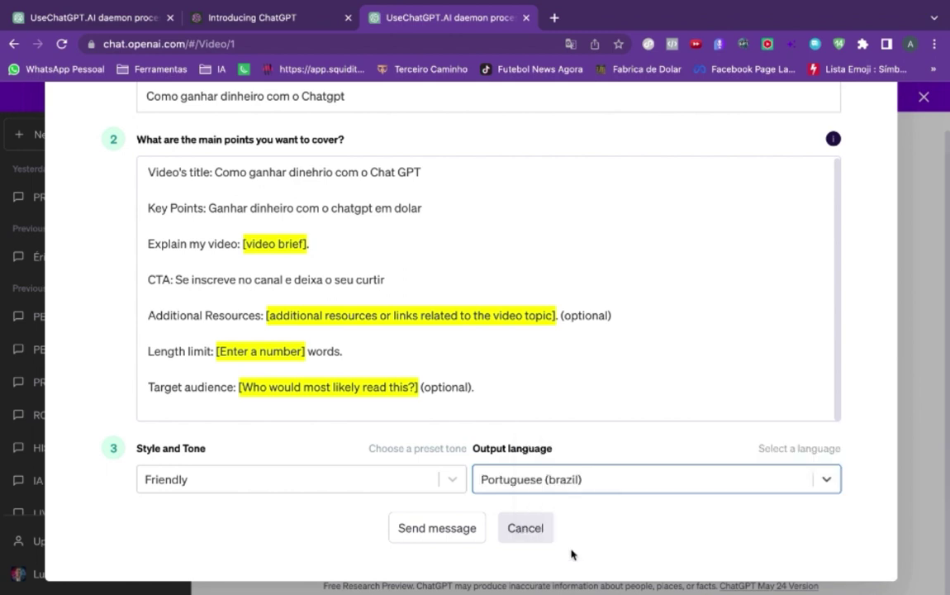
Step: Send the completed video description prompt and read through the generated response
{"action": "left_click", "coordinate": [462, 537]}
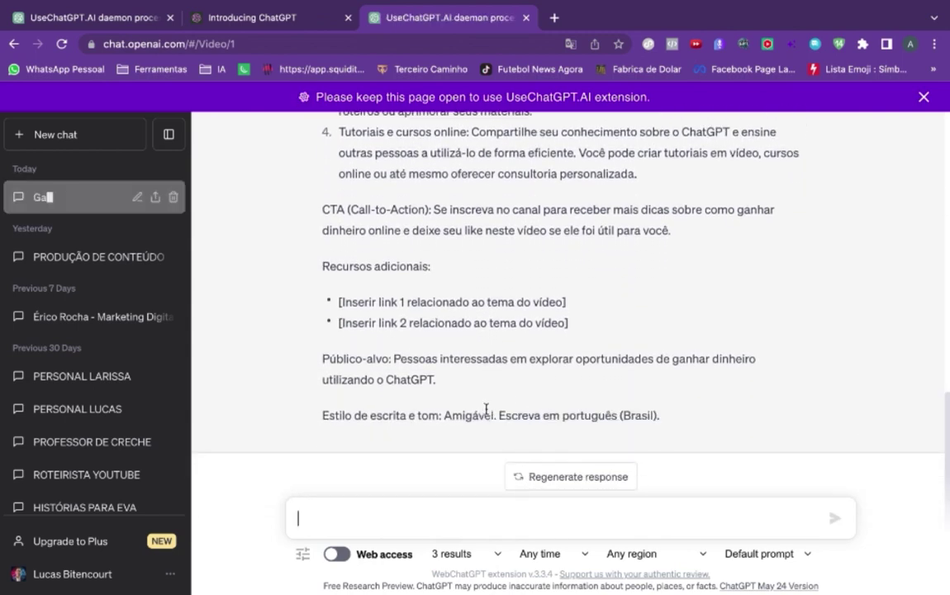
{"action": "scroll", "coordinate": [486, 410], "scroll_direction": "up", "scroll_amount": 5}
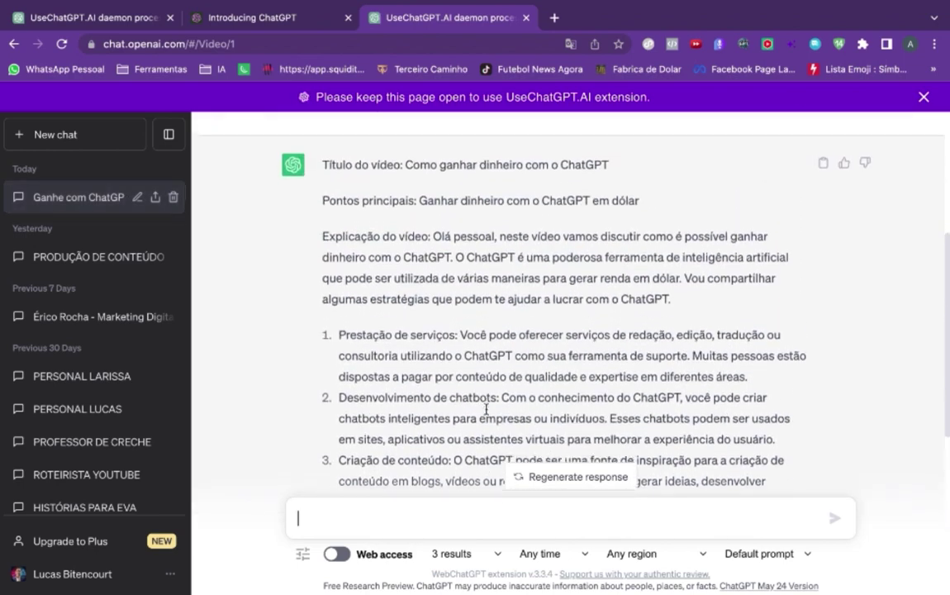
{"action": "scroll", "coordinate": [486, 410], "scroll_direction": "up", "scroll_amount": 1}
{"action": "scroll", "coordinate": [486, 410], "scroll_direction": "down", "scroll_amount": 2}
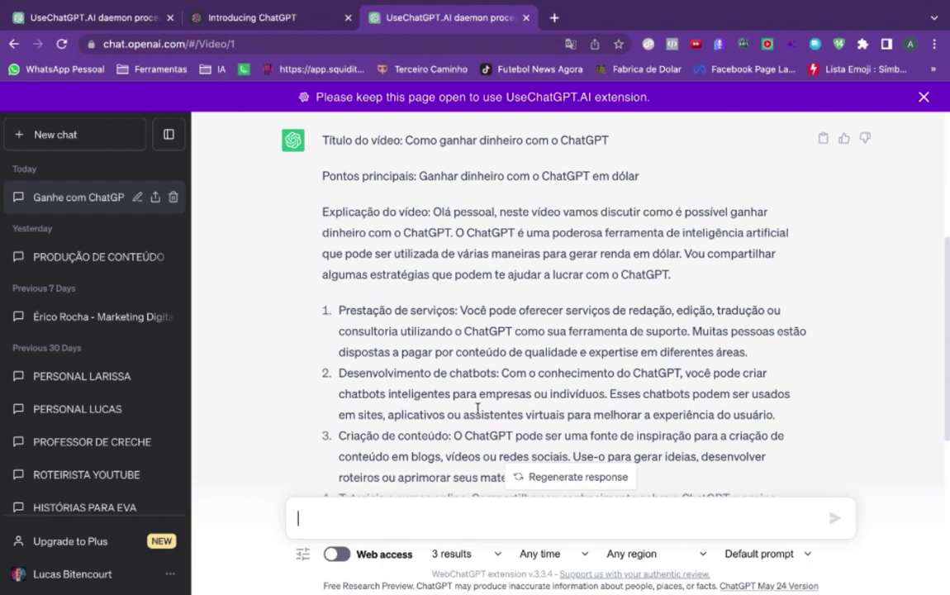
{"action": "type", "text": "Como q"}
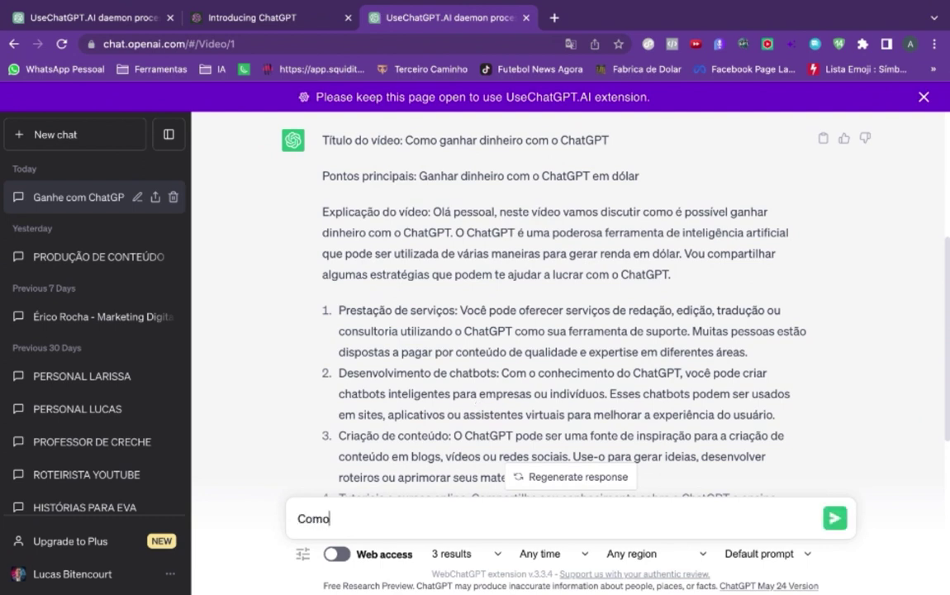
{"action": "key", "text": "BackSpace"}
{"action": "key", "text": "BackSpace"}
{"action": "key", "text": "BackSpace"}
{"action": "key", "text": "BackSpace"}
{"action": "key", "text": "BackSpace"}
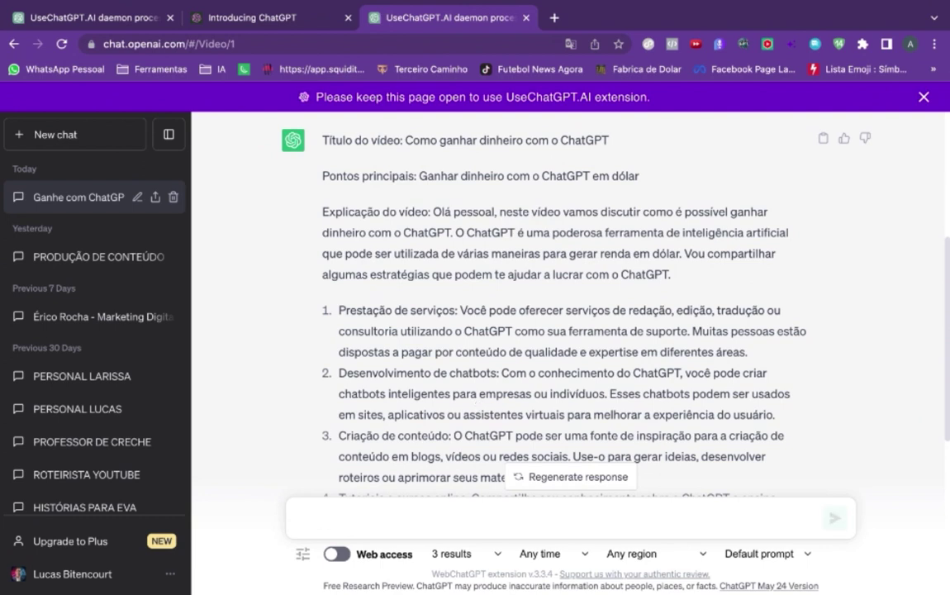
Step: Ask the chat "Quem foi albert einstein ?" as a follow-up message
{"action": "type", "text": "Quem"}
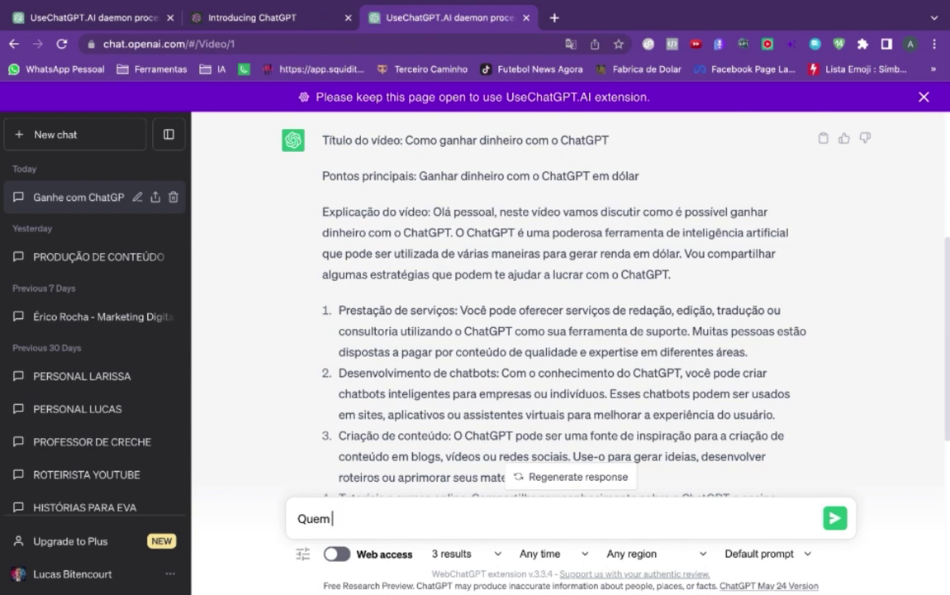
{"action": "type", "text": " foi albert einste"}
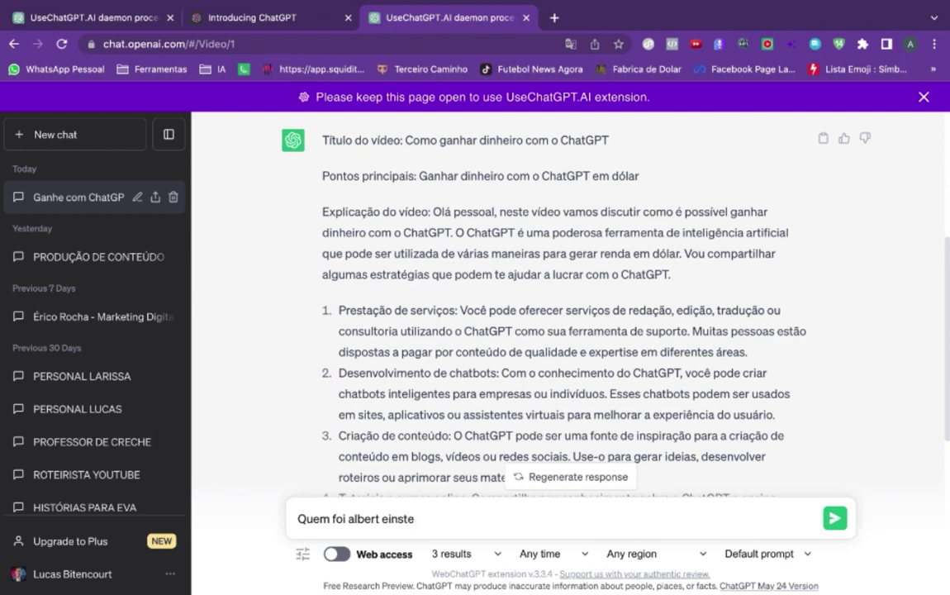
{"action": "type", "text": "in ?"}
{"action": "key", "text": "Return"}
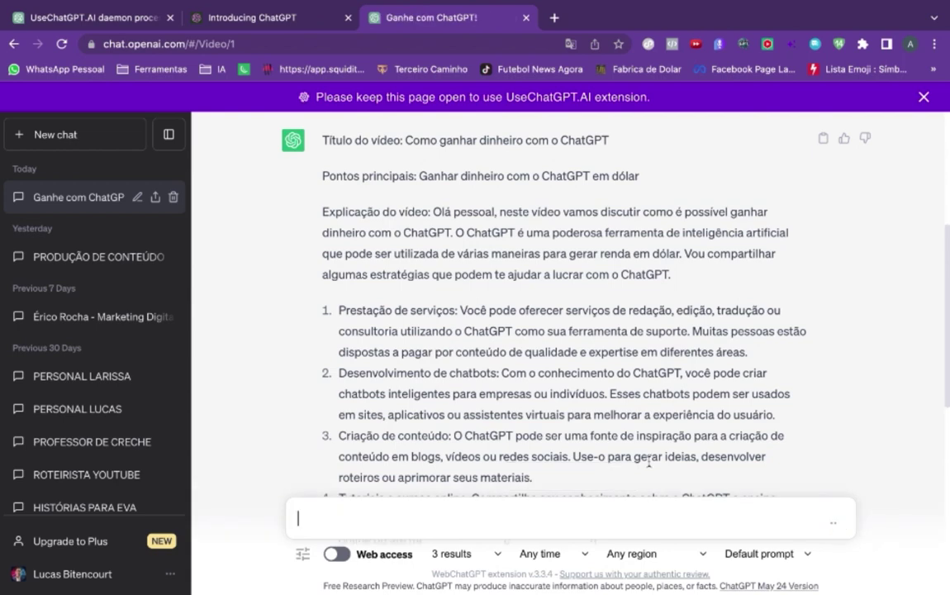